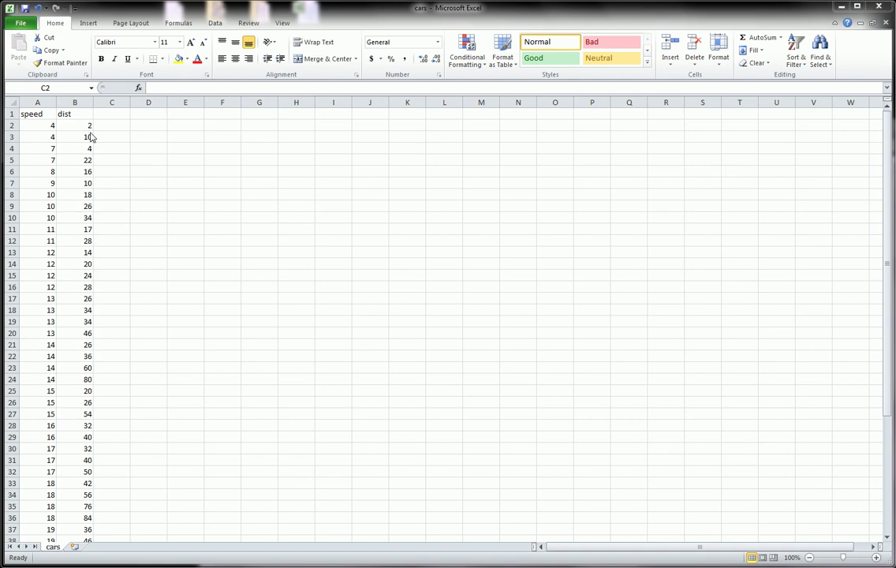
Center the speed and dist values in columns A:B and bold the A1:B1 headers.
{"action": "left_click", "coordinate": [41, 98]}
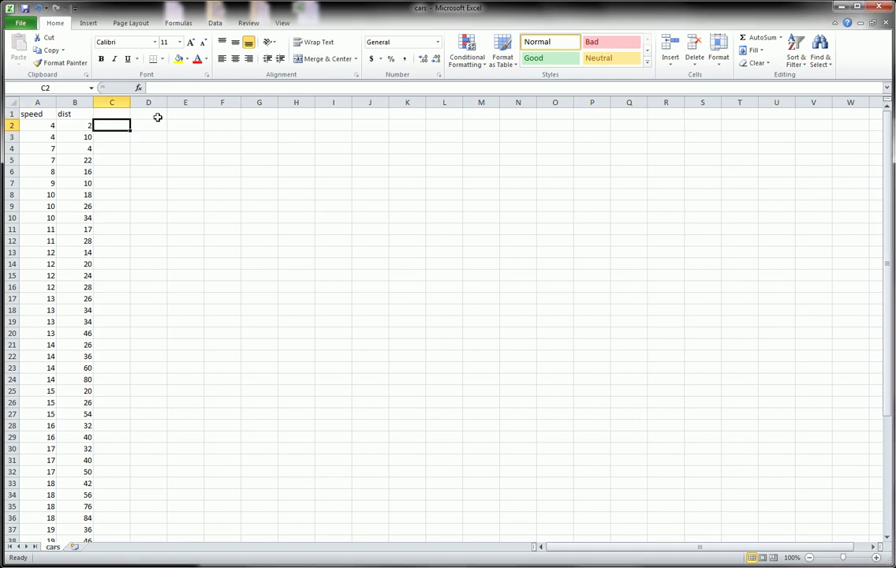
{"action": "left_click", "coordinate": [49, 101]}
{"action": "left_click_drag", "start_coordinate": [49, 101], "coordinate": [64, 100]}
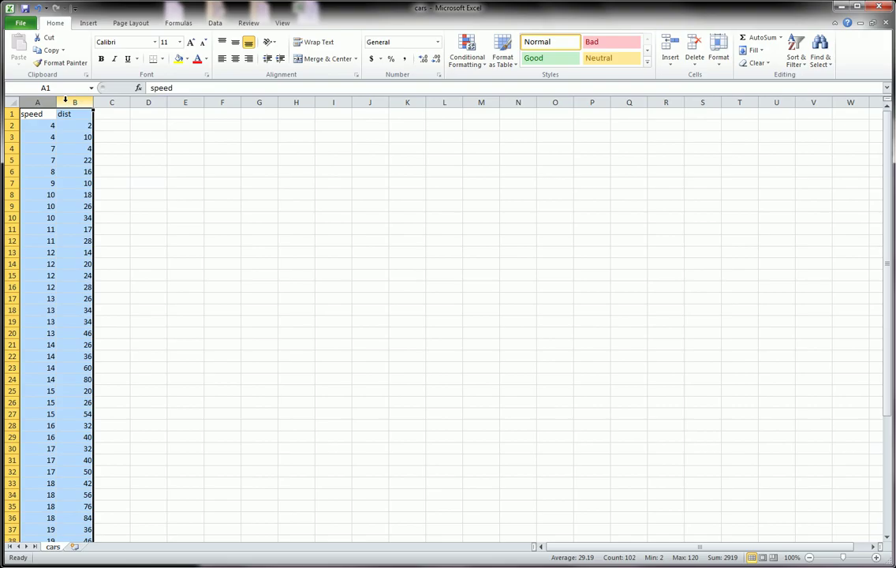
{"action": "mouse_move", "coordinate": [64, 101]}
{"action": "left_mouse_down"}
{"action": "mouse_move", "coordinate": [52, 101]}
{"action": "mouse_move", "coordinate": [65, 111]}
{"action": "left_mouse_up"}
{"action": "left_click", "coordinate": [235, 59]}
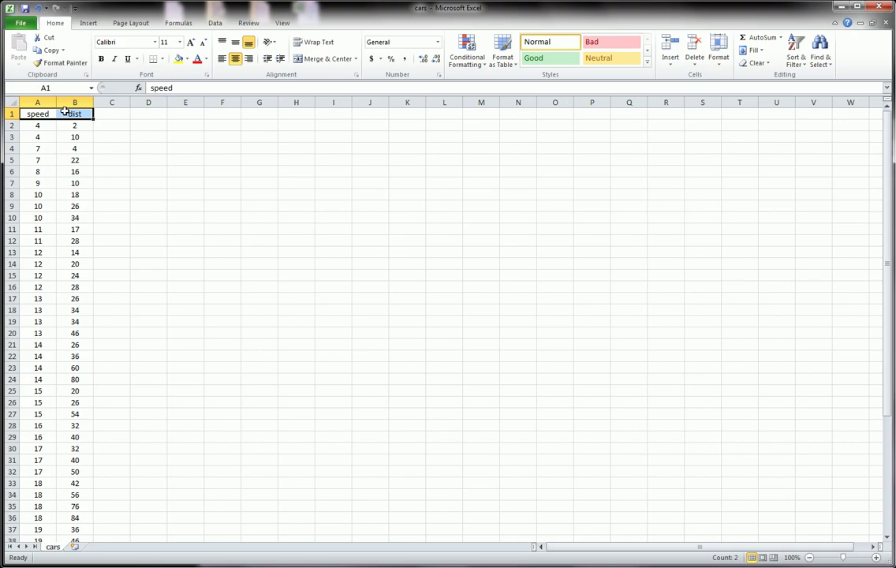
{"action": "key", "text": "ctrl+b"}
{"action": "left_click", "coordinate": [123, 144]}
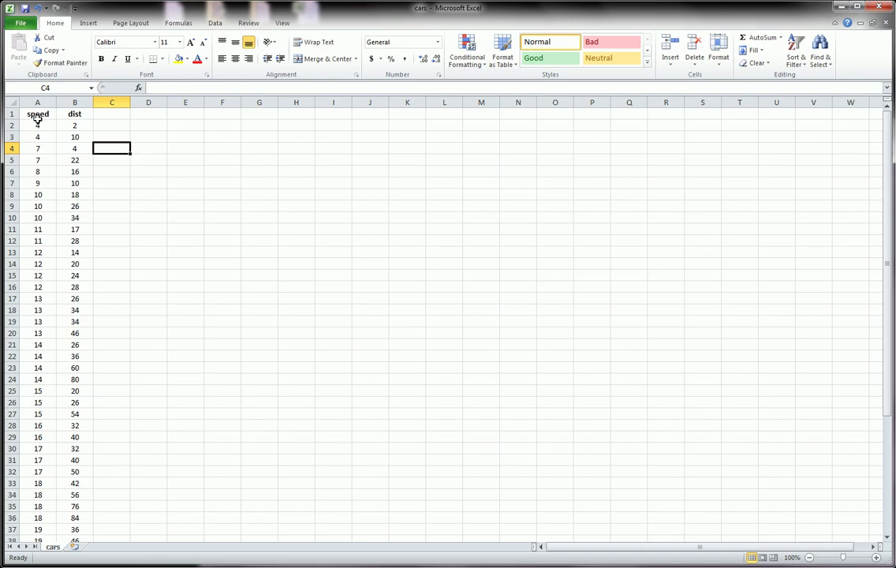
{"action": "left_click", "coordinate": [34, 126]}
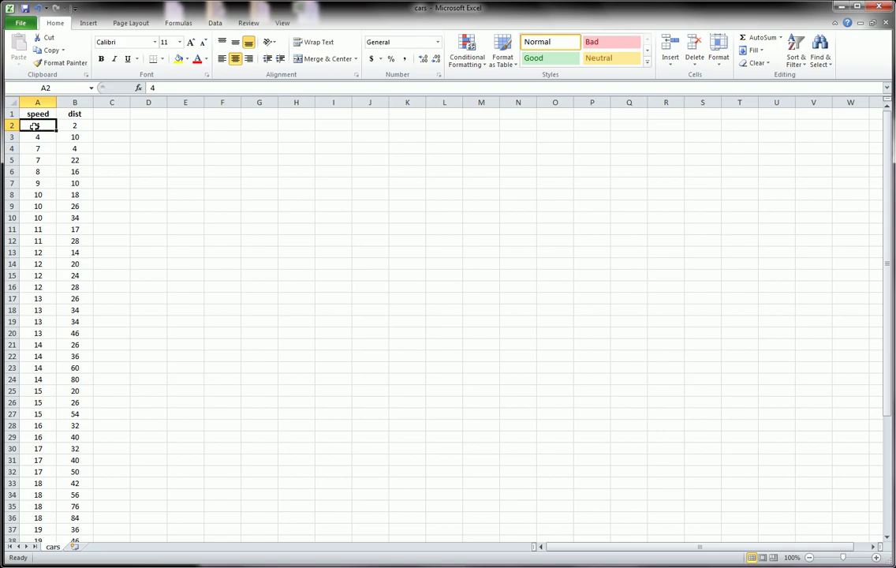
{"action": "scroll", "coordinate": [36, 126], "scroll_direction": "down", "scroll_amount": 5}
{"action": "scroll", "coordinate": [58, 162], "scroll_direction": "up", "scroll_amount": 2}
{"action": "scroll", "coordinate": [57, 163], "scroll_direction": "down", "scroll_amount": 4}
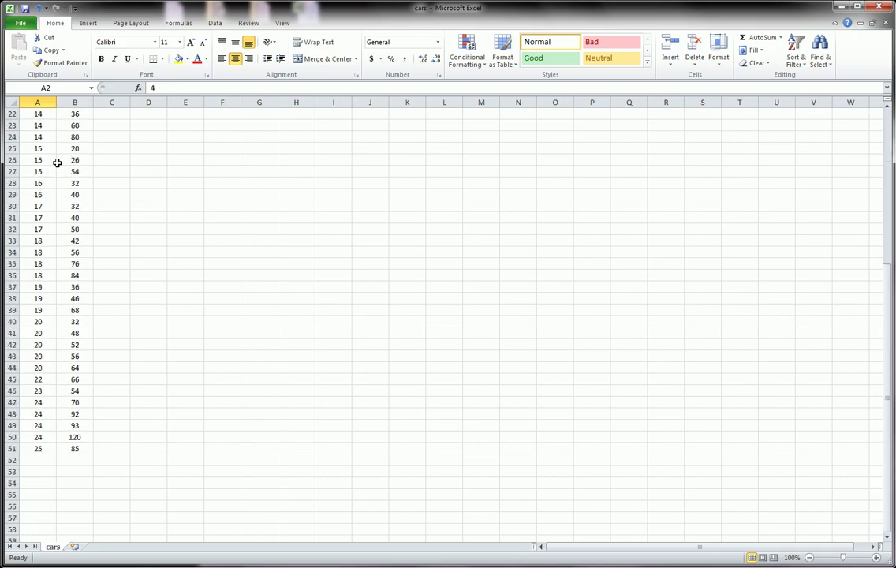
{"action": "scroll", "coordinate": [55, 166], "scroll_direction": "up", "scroll_amount": 7}
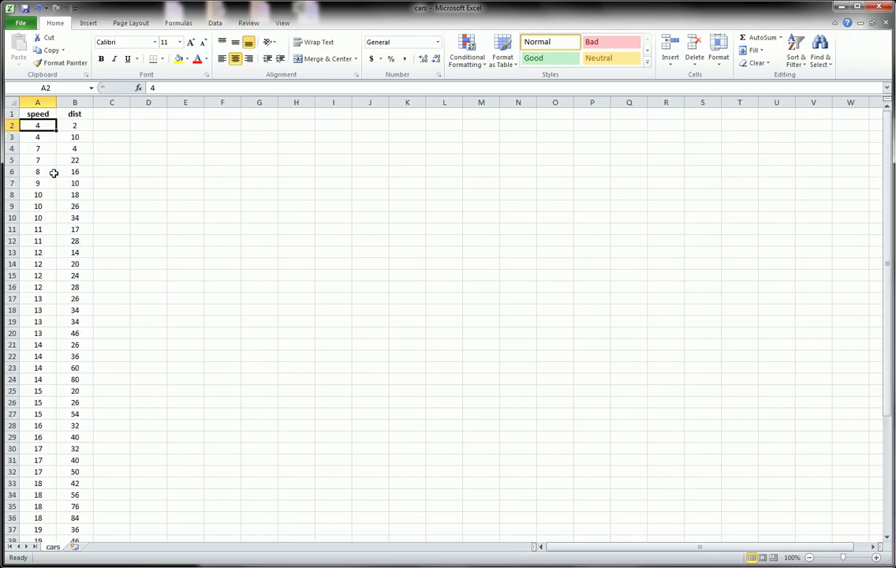
{"action": "left_click", "coordinate": [74, 126]}
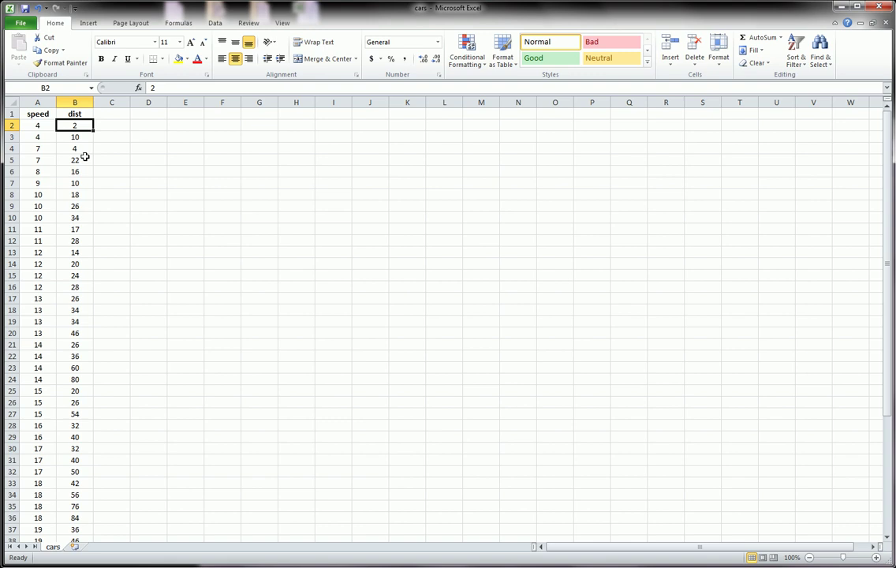
{"action": "left_click", "coordinate": [35, 125]}
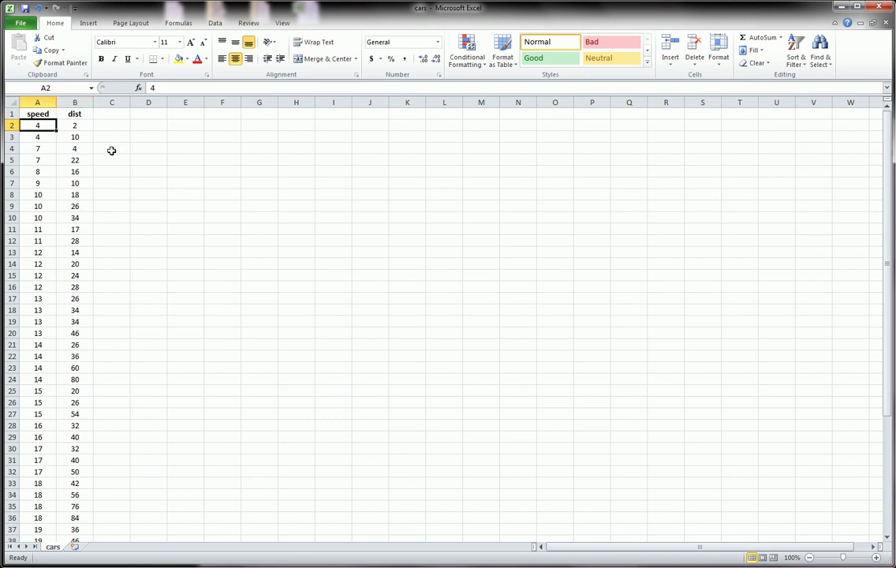
{"action": "left_click", "coordinate": [36, 103]}
{"action": "left_click", "coordinate": [41, 126]}
{"action": "key", "text": "ctrl+shift+Down"}
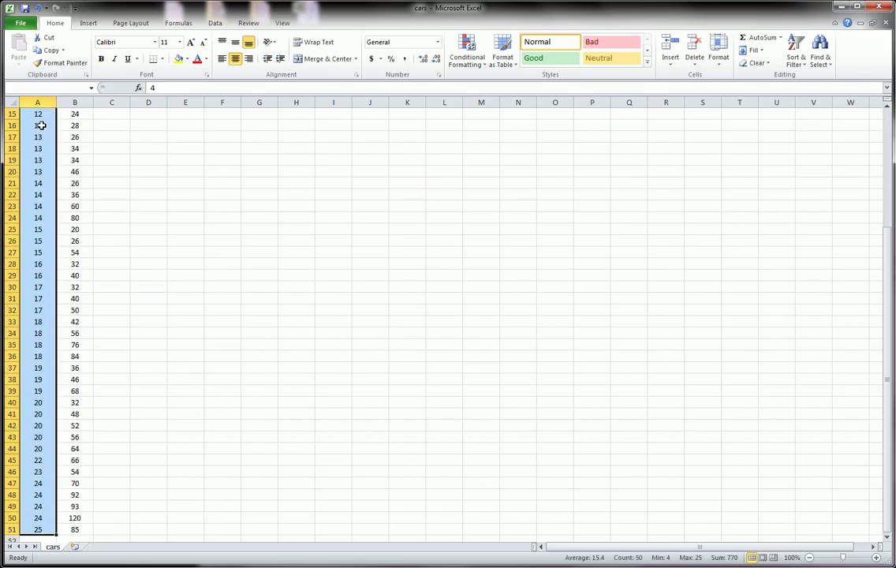
{"action": "scroll", "coordinate": [48, 149], "scroll_direction": "up", "scroll_amount": 5}
{"action": "scroll", "coordinate": [52, 167], "scroll_direction": "down", "scroll_amount": 5}
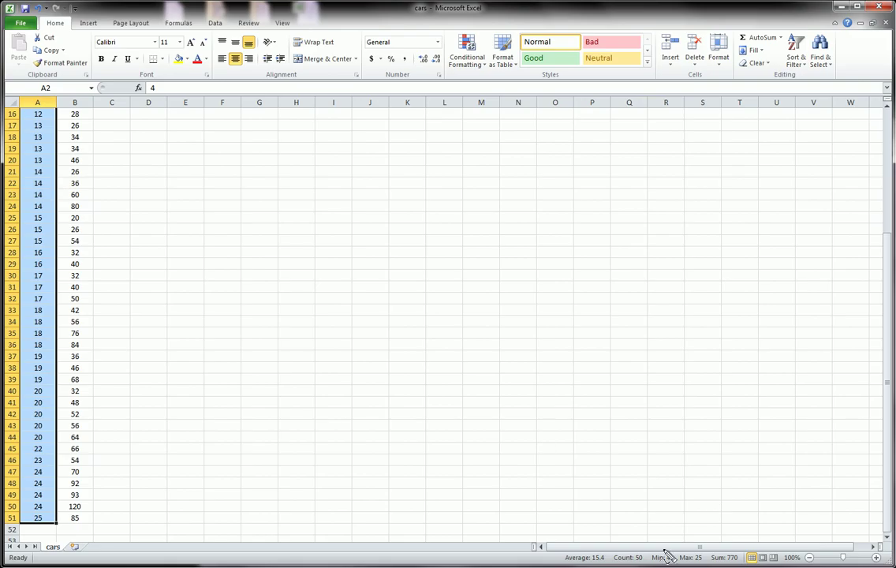
{"action": "mouse_move", "coordinate": [568, 544]}
{"action": "left_mouse_down"}
{"action": "mouse_move", "coordinate": [665, 540]}
{"action": "mouse_move", "coordinate": [750, 556]}
{"action": "mouse_move", "coordinate": [741, 565]}
{"action": "mouse_move", "coordinate": [556, 556]}
{"action": "mouse_move", "coordinate": [567, 543]}
{"action": "left_mouse_up"}
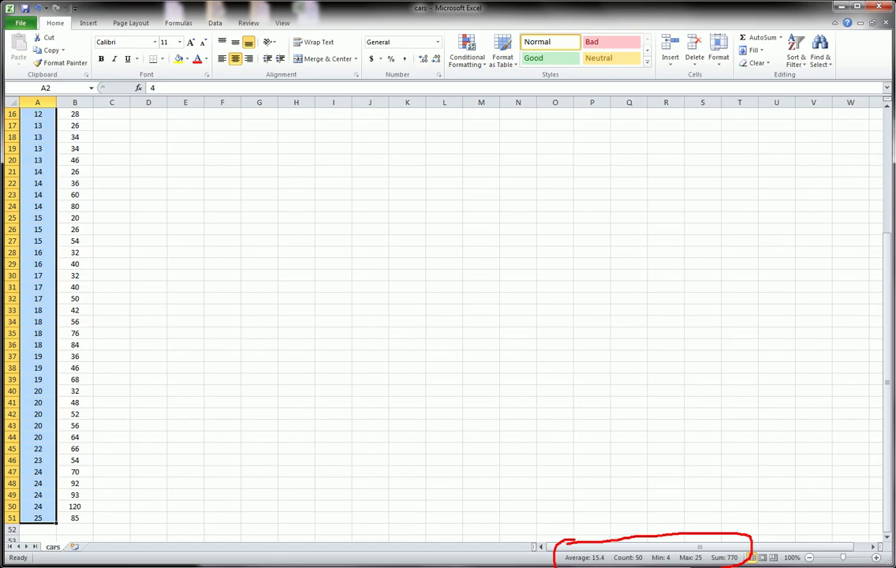
{"action": "mouse_move", "coordinate": [652, 552]}
{"action": "left_mouse_down"}
{"action": "mouse_move", "coordinate": [615, 551]}
{"action": "mouse_move", "coordinate": [619, 565]}
{"action": "mouse_move", "coordinate": [648, 556]}
{"action": "left_mouse_up"}
{"action": "left_click", "coordinate": [654, 481]}
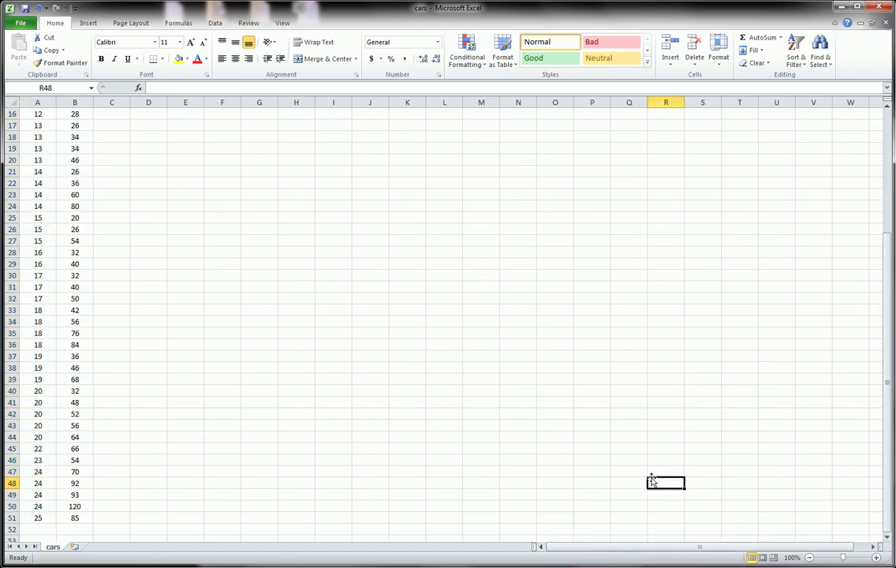
{"action": "scroll", "coordinate": [622, 474], "scroll_direction": "up", "scroll_amount": 5}
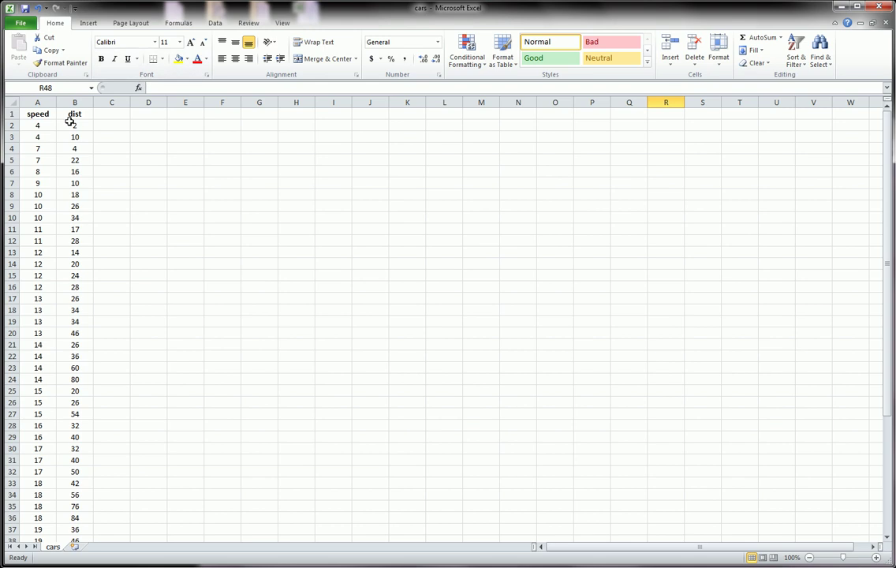
Insert a row above the headers and label speed X and dist Y.
{"action": "left_click", "coordinate": [11, 113]}
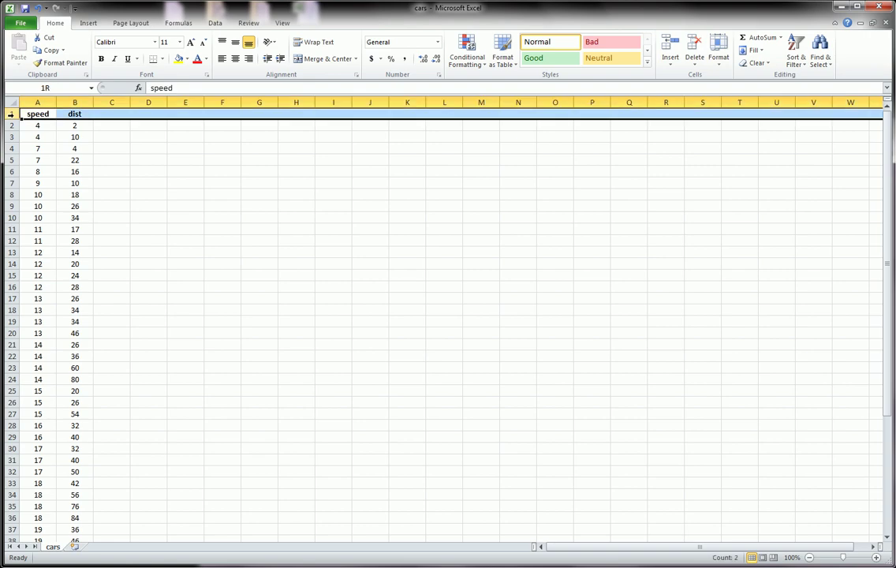
{"action": "right_click", "coordinate": [15, 114]}
{"action": "left_click", "coordinate": [41, 170]}
{"action": "left_click", "coordinate": [44, 115]}
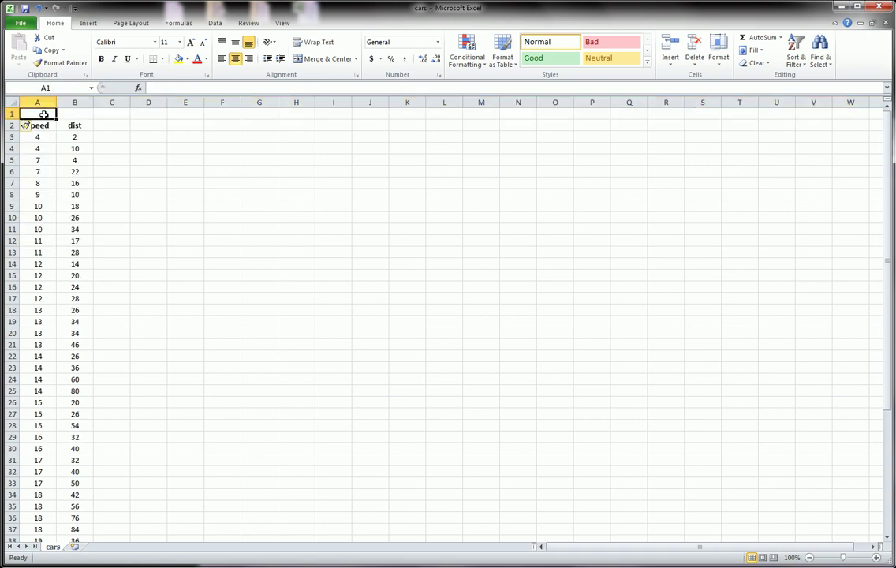
{"action": "type", "text": "X"}
{"action": "left_click", "coordinate": [65, 115]}
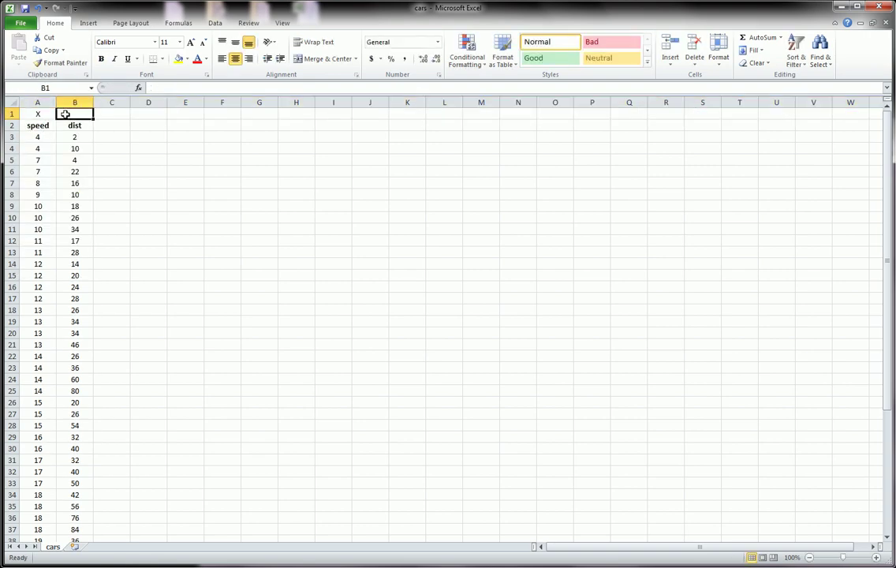
{"action": "type", "text": "Y"}
{"action": "left_click", "coordinate": [122, 150]}
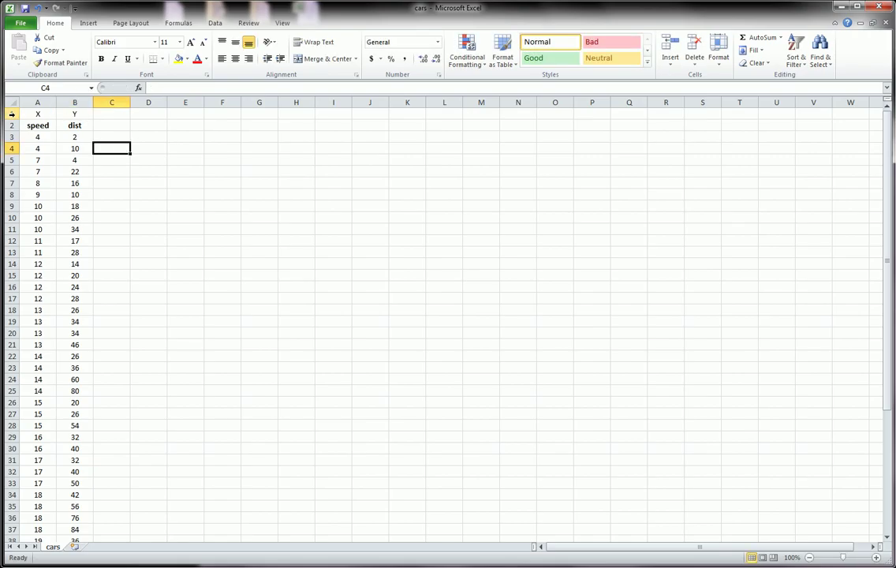
Add a top row labelled 'independent variable' and 'dependent variable', autofitting columns A and B.
{"action": "right_click", "coordinate": [12, 115]}
{"action": "left_click", "coordinate": [64, 190]}
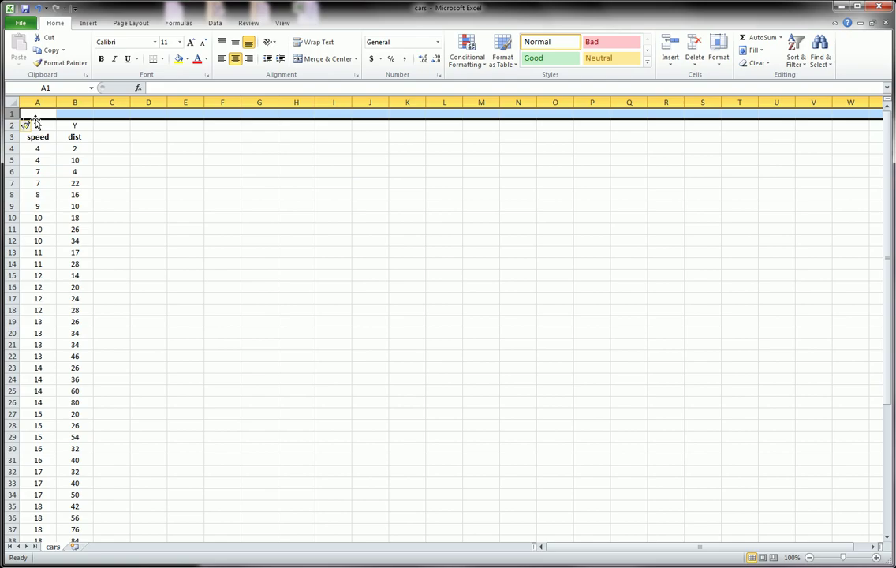
{"action": "left_click", "coordinate": [35, 116]}
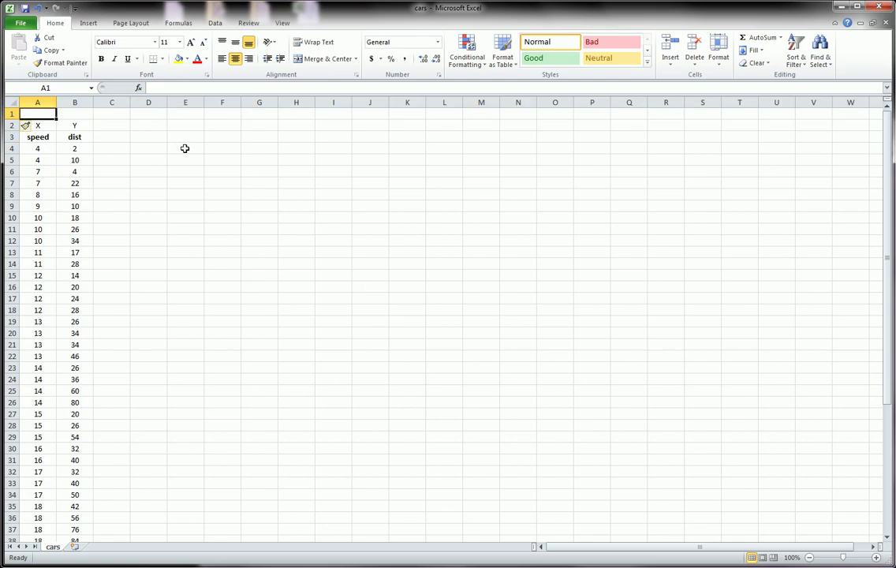
{"action": "type", "text": "indepe"}
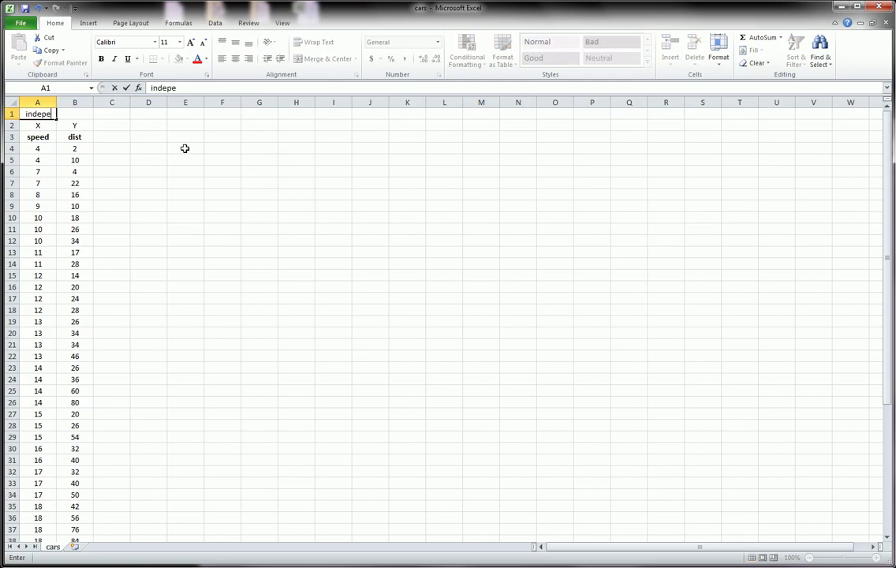
{"action": "type", "text": "ndent"}
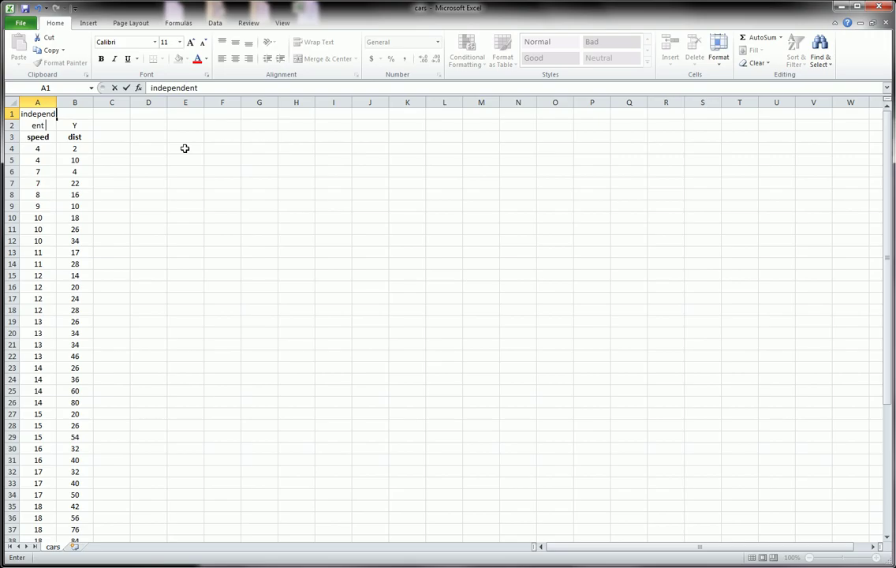
{"action": "type", "text": " variable"}
{"action": "key", "text": "Tab"}
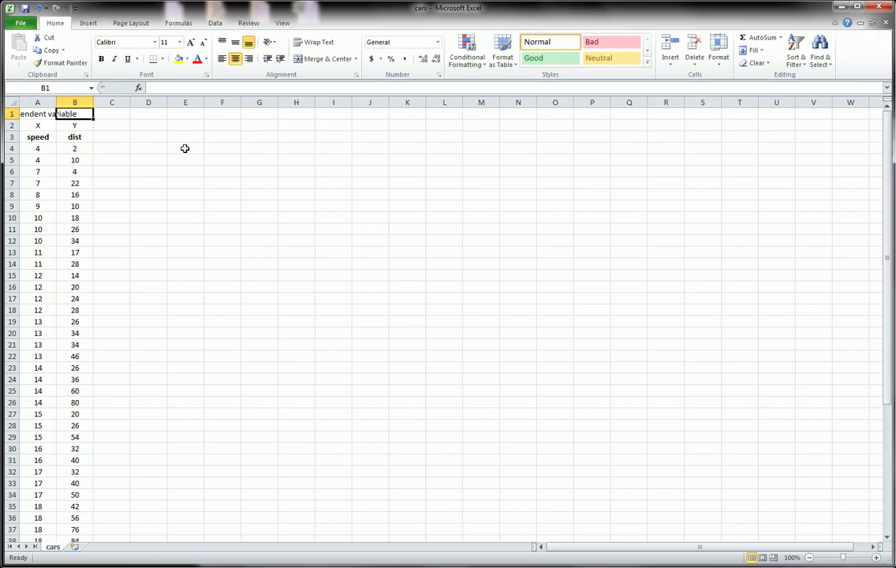
{"action": "double_click", "coordinate": [56, 103]}
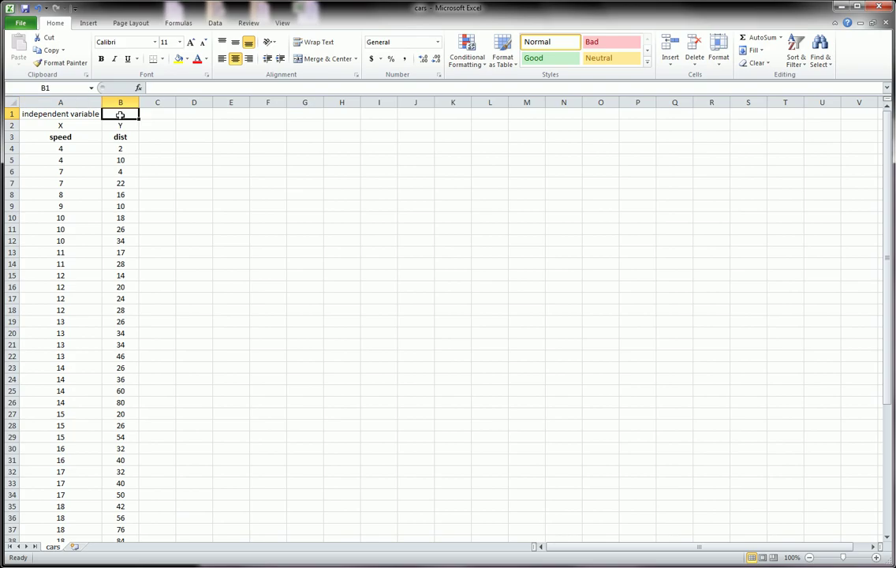
{"action": "type", "text": "depen"}
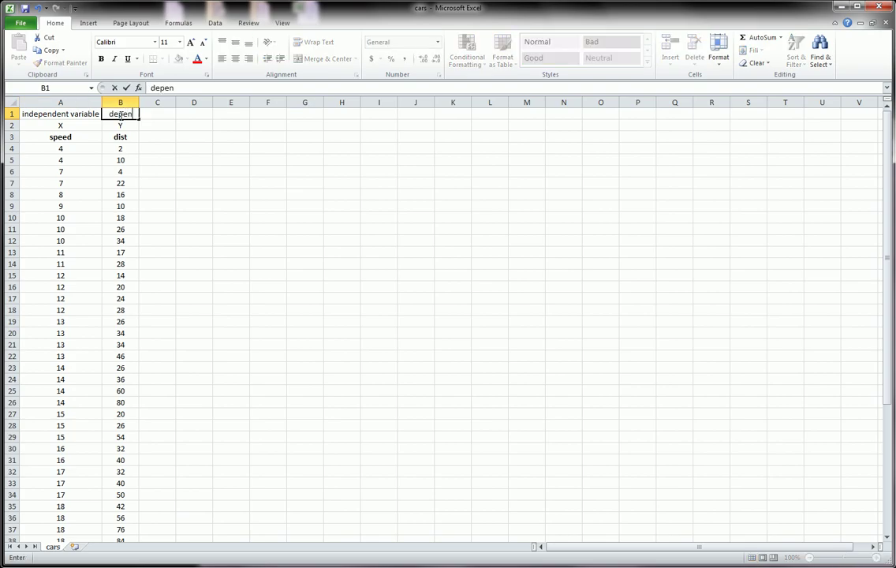
{"action": "type", "text": "dent variable"}
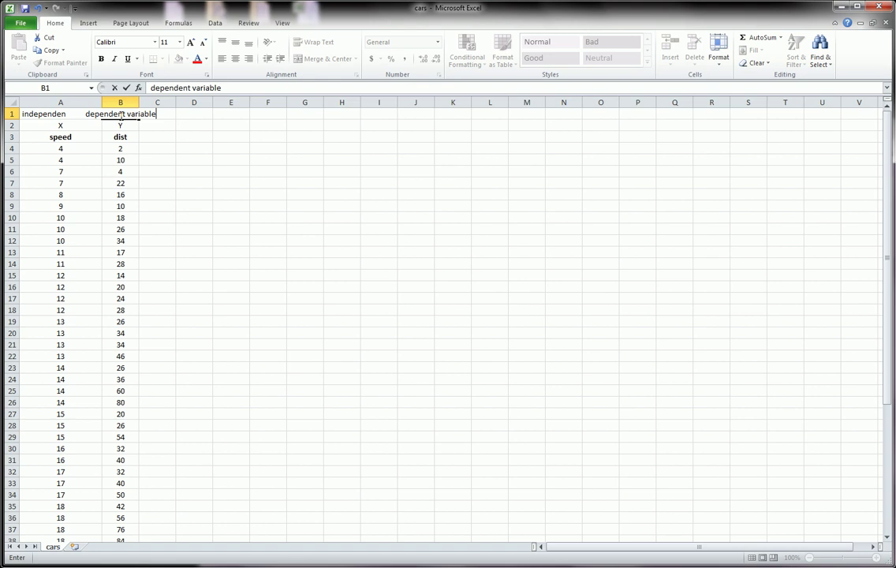
{"action": "key", "text": "Return"}
{"action": "double_click", "coordinate": [138, 103]}
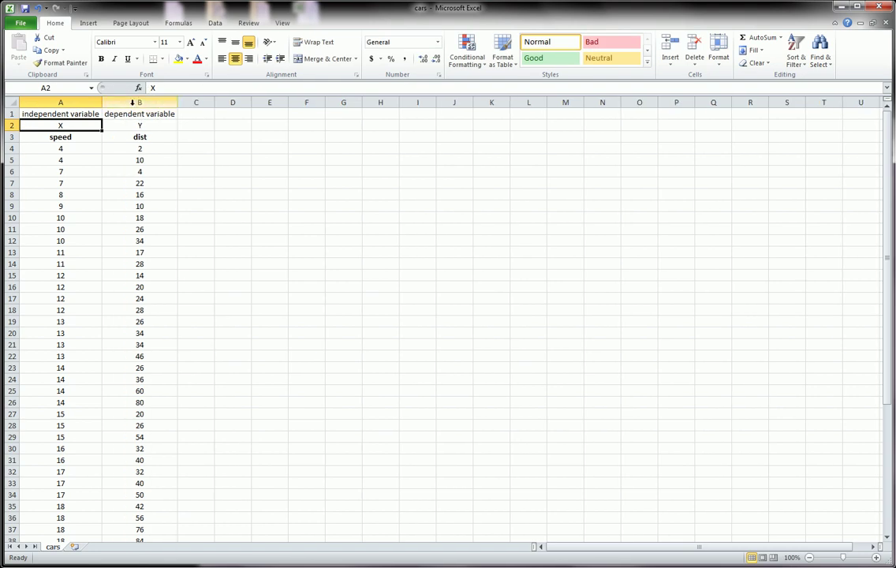
Insert row 2 with 'predictor, explanatory' in A2 and 'reponse variable' in B2.
{"action": "left_click", "coordinate": [10, 125]}
{"action": "right_click", "coordinate": [11, 126]}
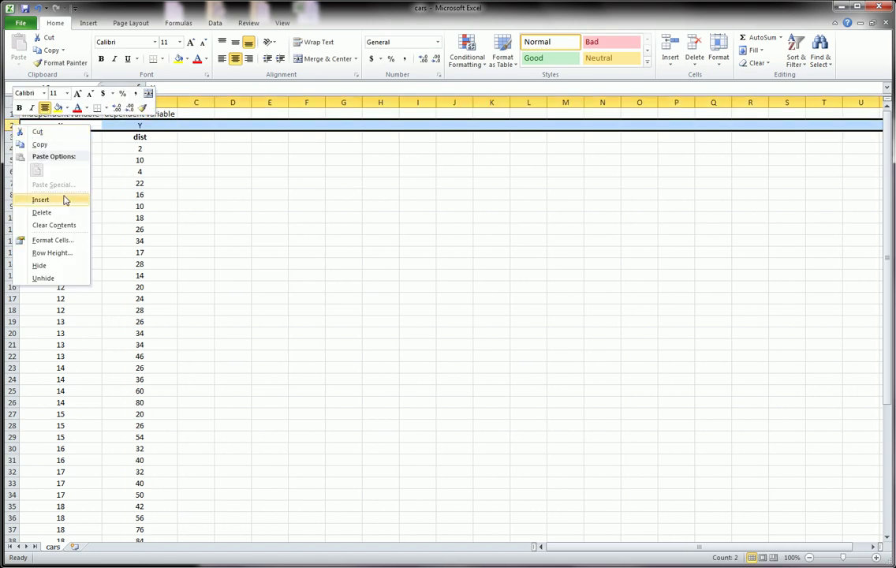
{"action": "left_click", "coordinate": [65, 198]}
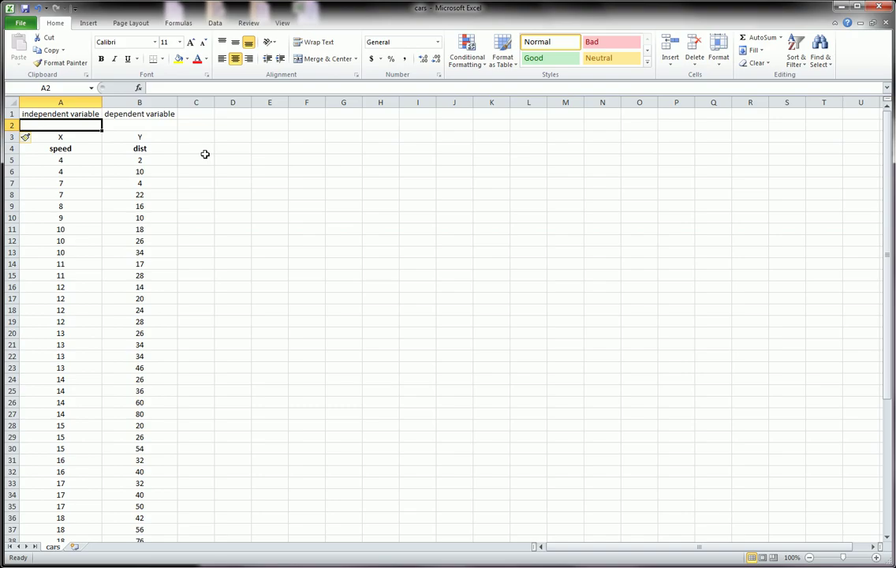
{"action": "type", "text": "predictor,"}
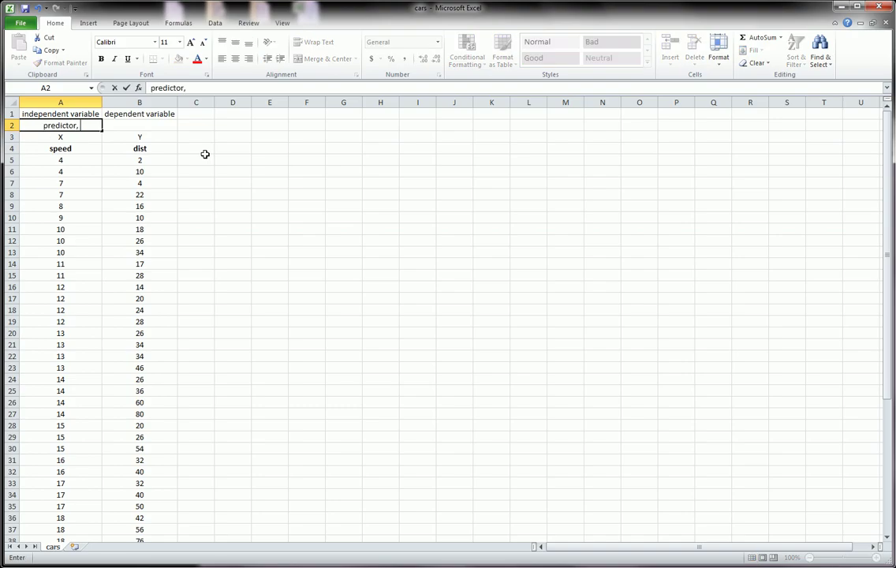
{"action": "type", "text": " explanatory"}
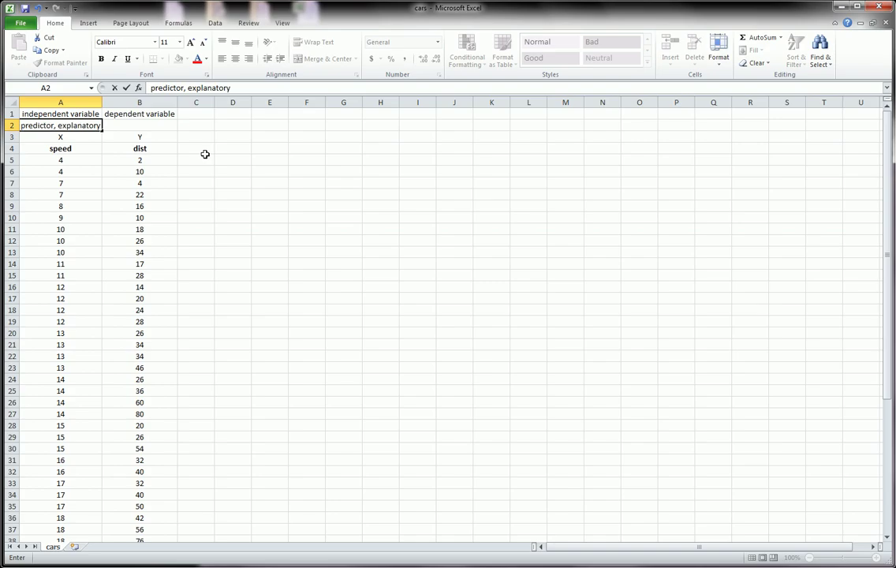
{"action": "left_click", "coordinate": [158, 124]}
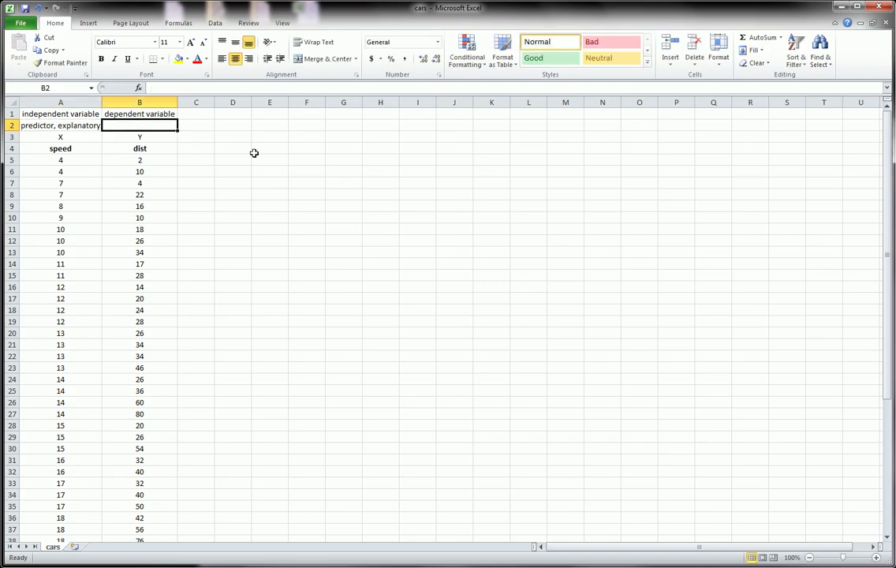
{"action": "type", "text": "reponse"}
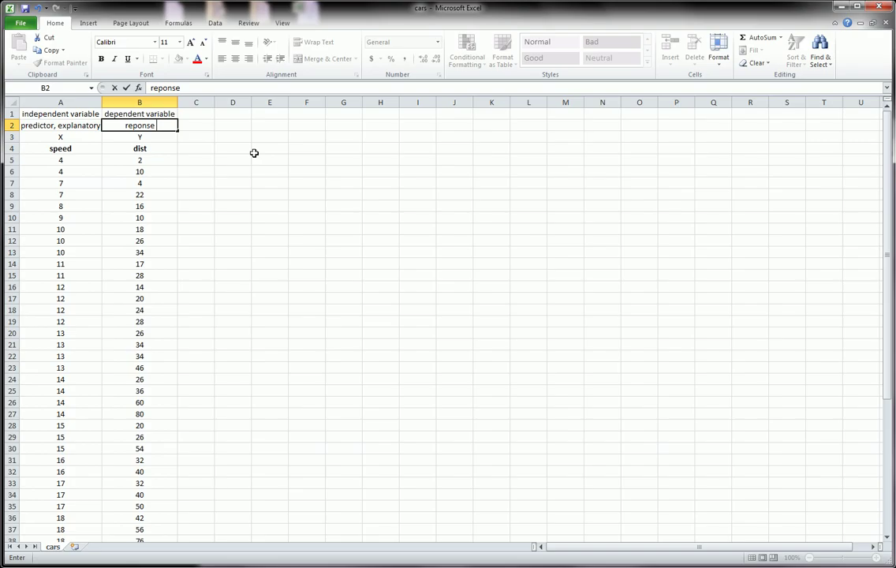
{"action": "type", "text": " variable"}
{"action": "key", "text": "Tab"}
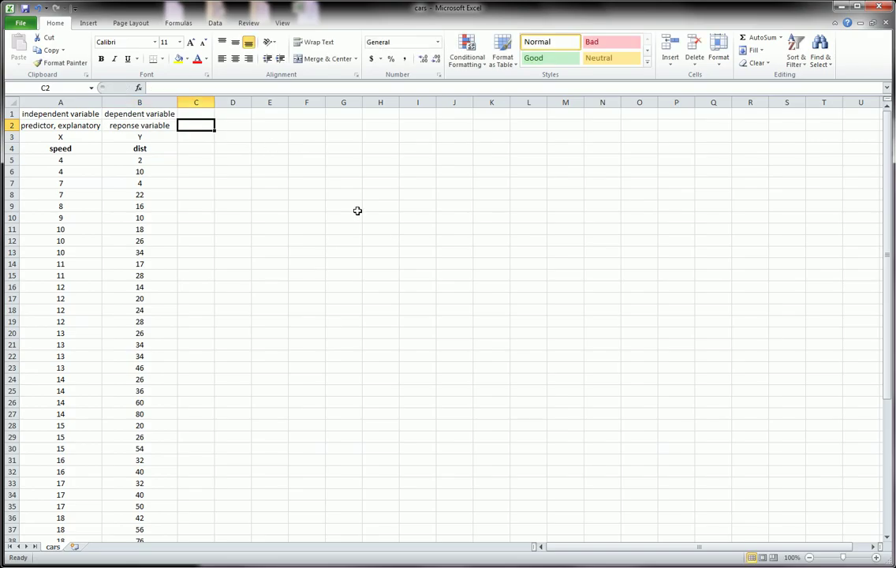
Insert an empty markers-only scatter chart and drag it up beside the data.
{"action": "left_click", "coordinate": [284, 207]}
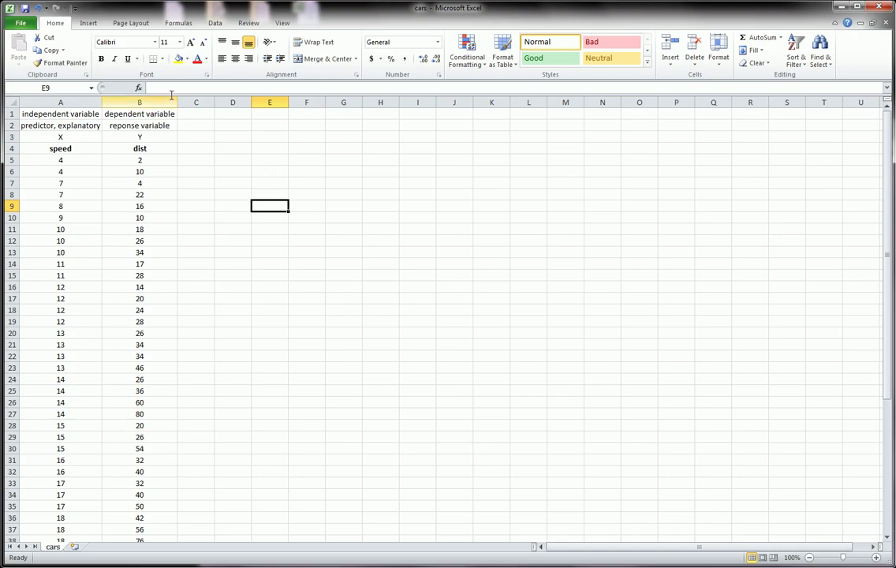
{"action": "left_click", "coordinate": [88, 24]}
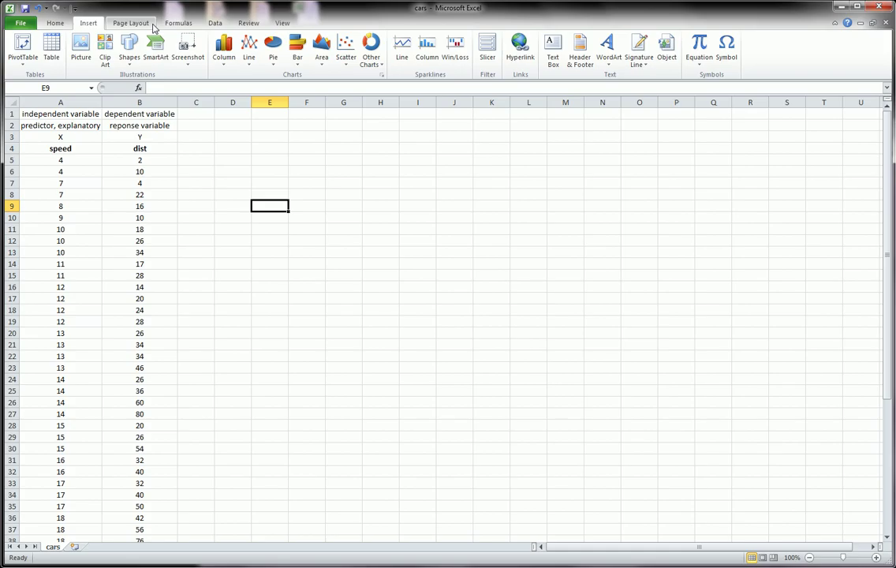
{"action": "left_click", "coordinate": [342, 68]}
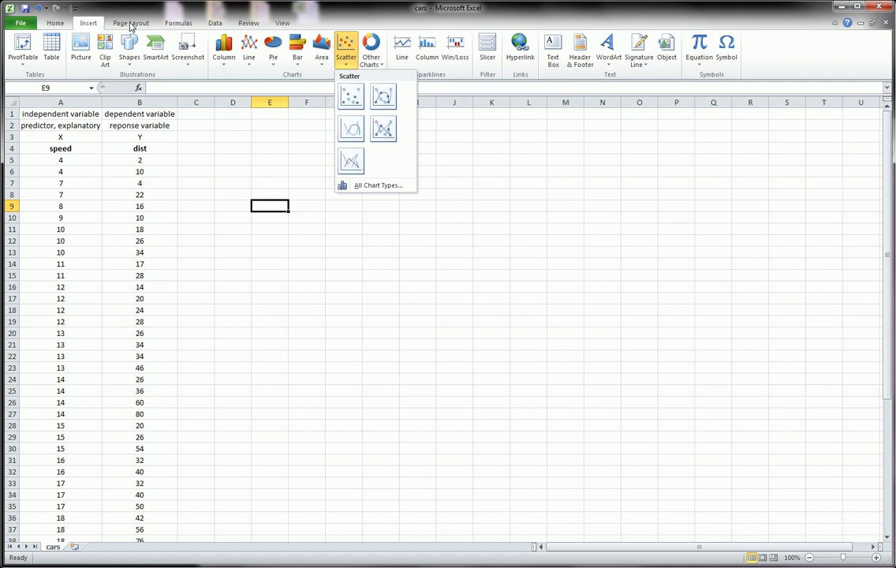
{"action": "left_click", "coordinate": [87, 24]}
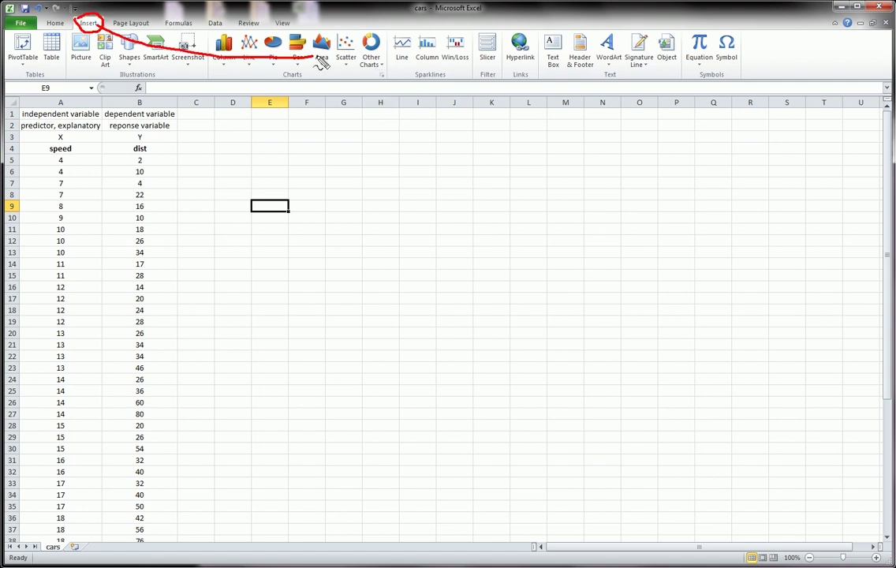
{"action": "left_click", "coordinate": [344, 58]}
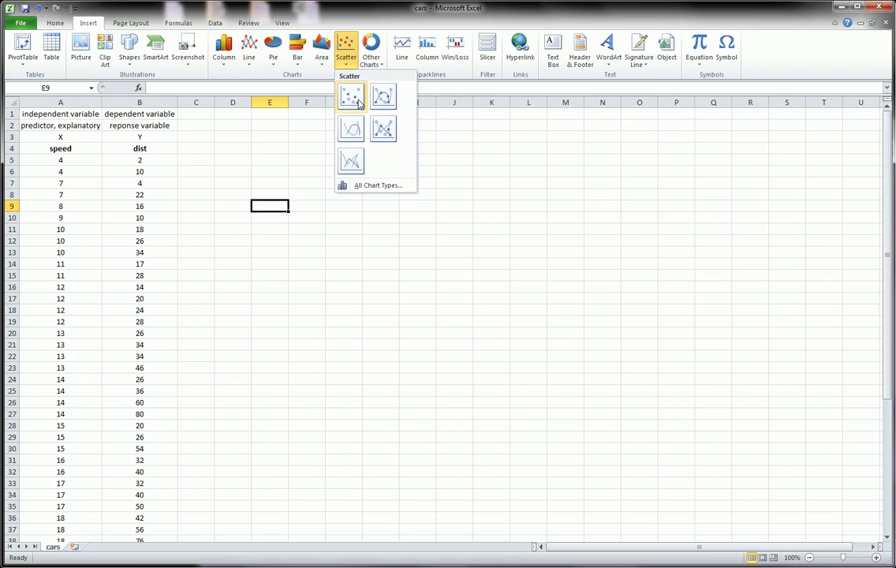
{"action": "left_click", "coordinate": [356, 101]}
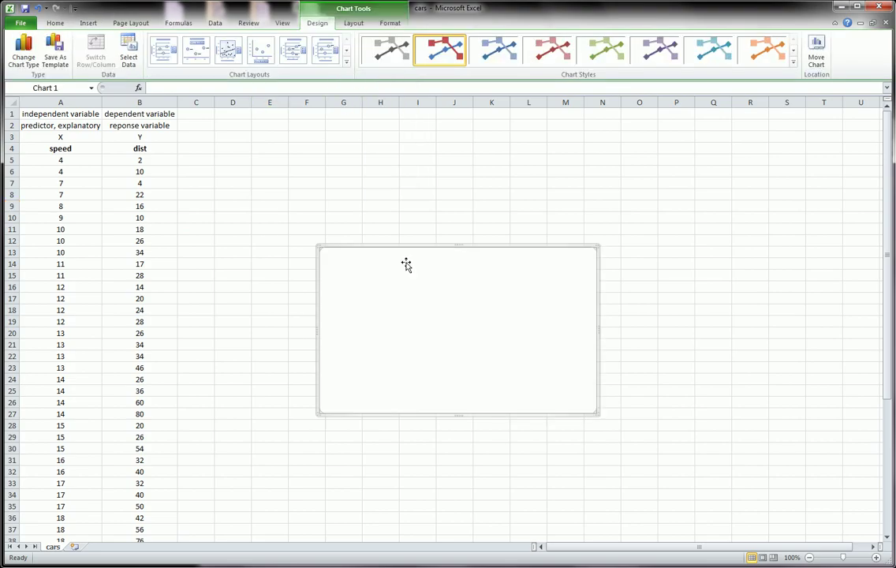
{"action": "left_click_drag", "start_coordinate": [406, 264], "coordinate": [352, 149]}
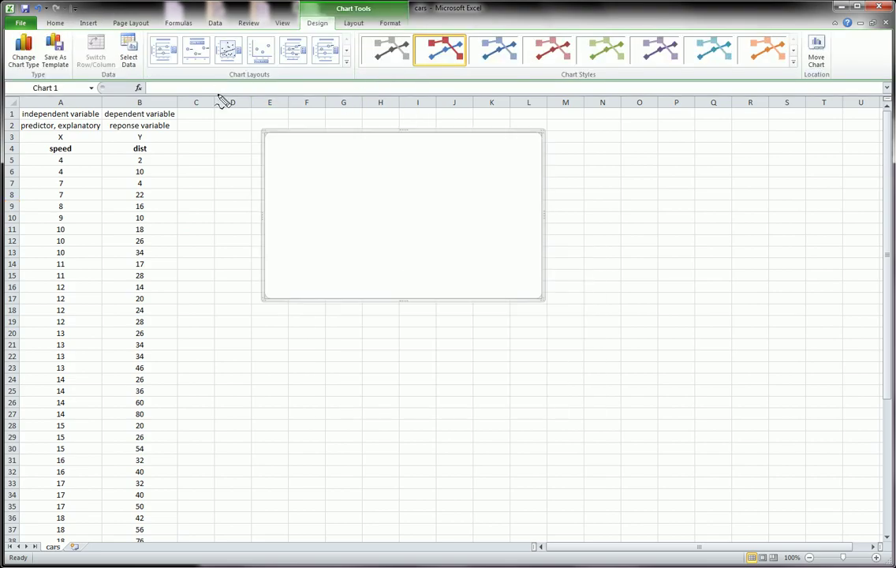
{"action": "mouse_move", "coordinate": [111, 46]}
{"action": "left_mouse_down"}
{"action": "mouse_move", "coordinate": [147, 52]}
{"action": "mouse_move", "coordinate": [93, 63]}
{"action": "mouse_move", "coordinate": [117, 36]}
{"action": "left_mouse_up"}
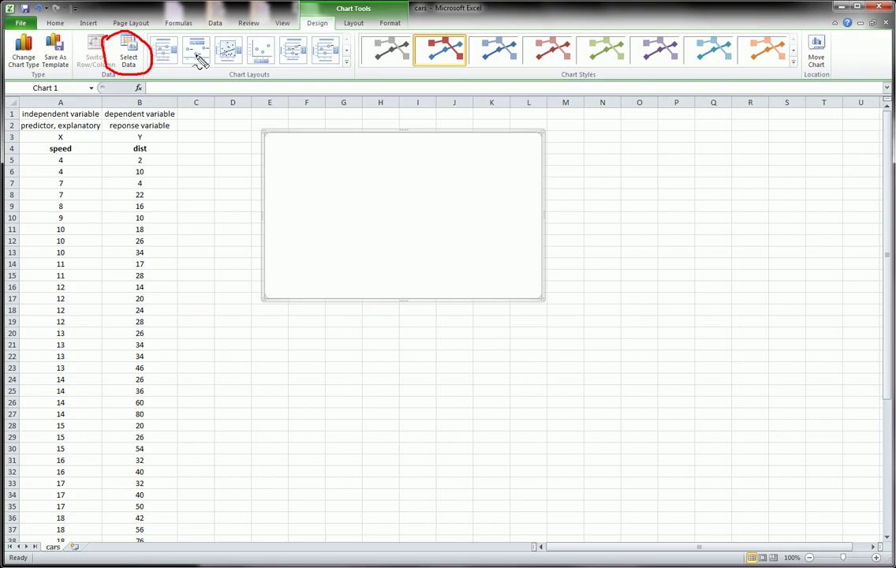
Add a series with X values A5:A54 and Y values B5:B54, then delete the legend.
{"action": "left_click", "coordinate": [128, 56]}
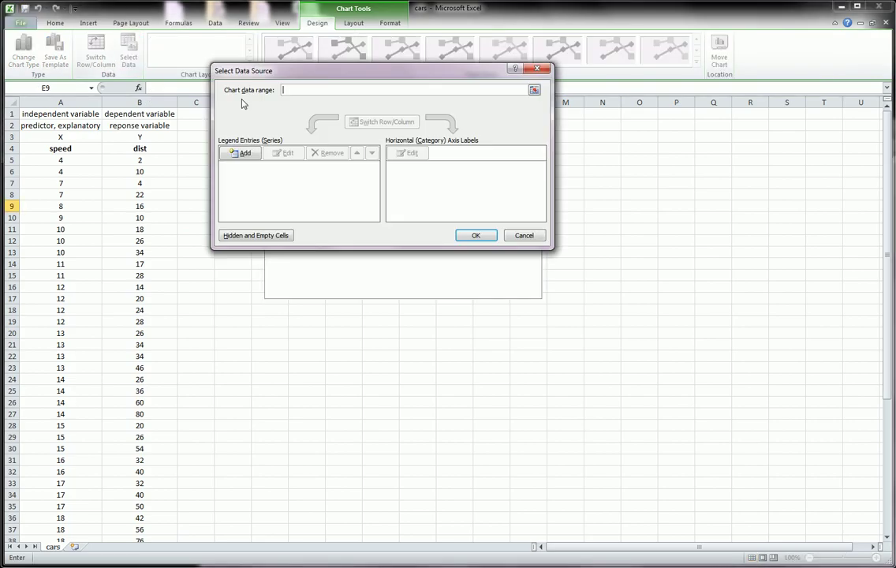
{"action": "left_click", "coordinate": [240, 153]}
{"action": "left_click", "coordinate": [312, 161]}
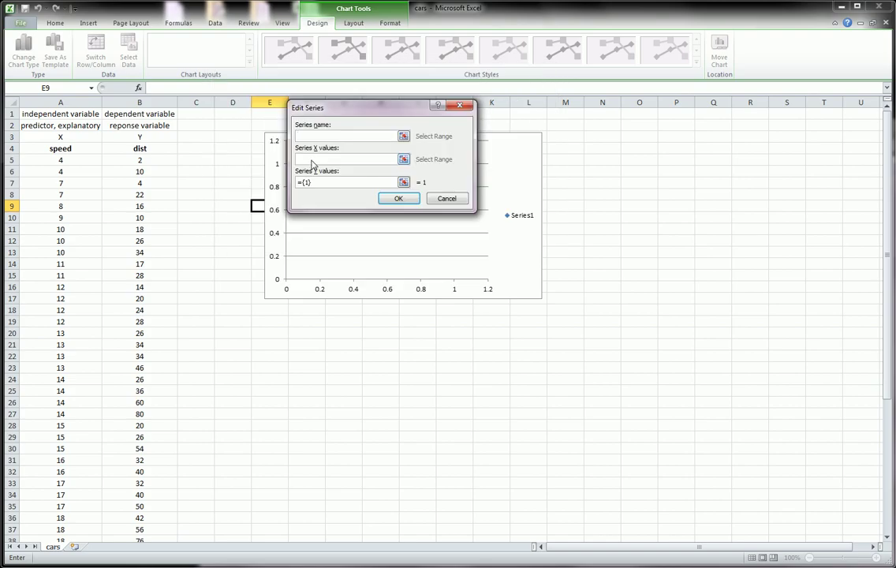
{"action": "left_click", "coordinate": [63, 160]}
{"action": "key", "text": "ctrl+shift+Down"}
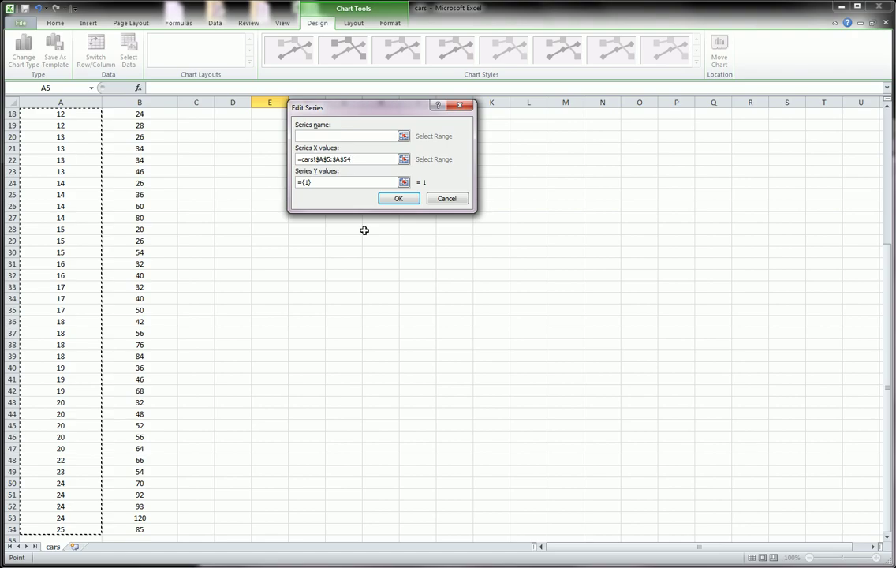
{"action": "left_click", "coordinate": [323, 183]}
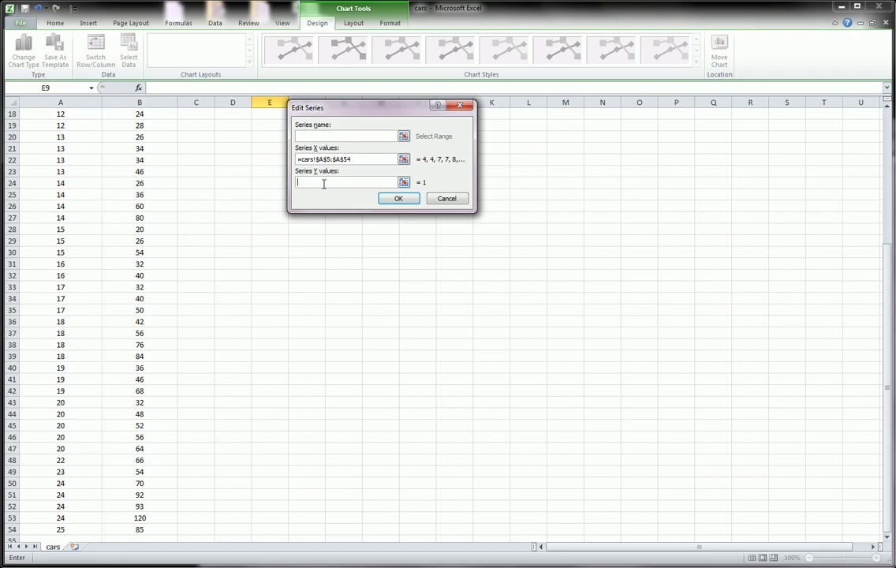
{"action": "scroll", "coordinate": [168, 187], "scroll_direction": "up", "scroll_amount": 6}
{"action": "left_click", "coordinate": [146, 160]}
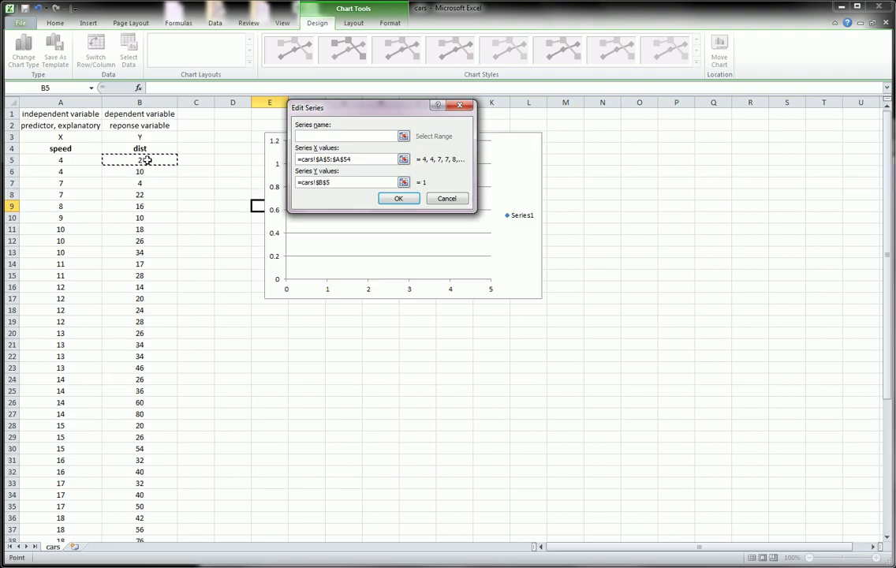
{"action": "key", "text": "ctrl+shift+Down"}
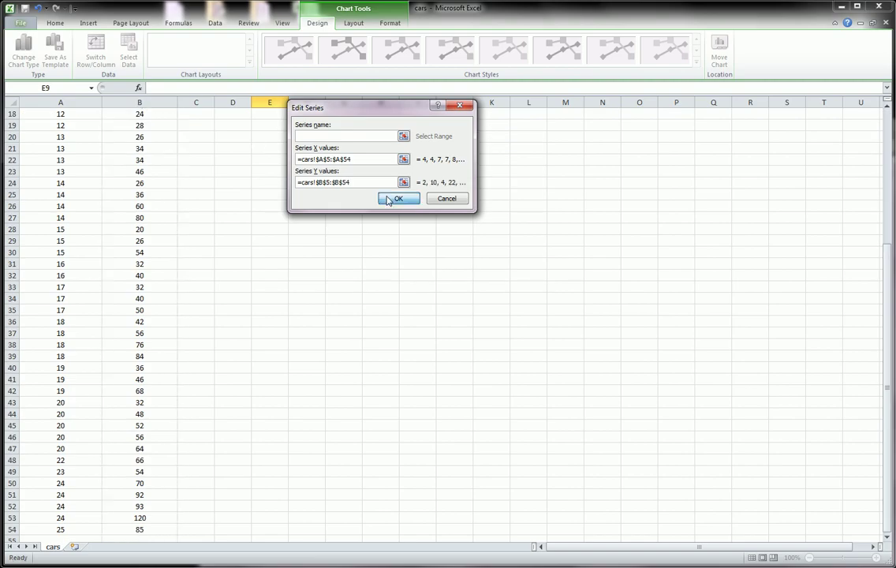
{"action": "left_click", "coordinate": [391, 199]}
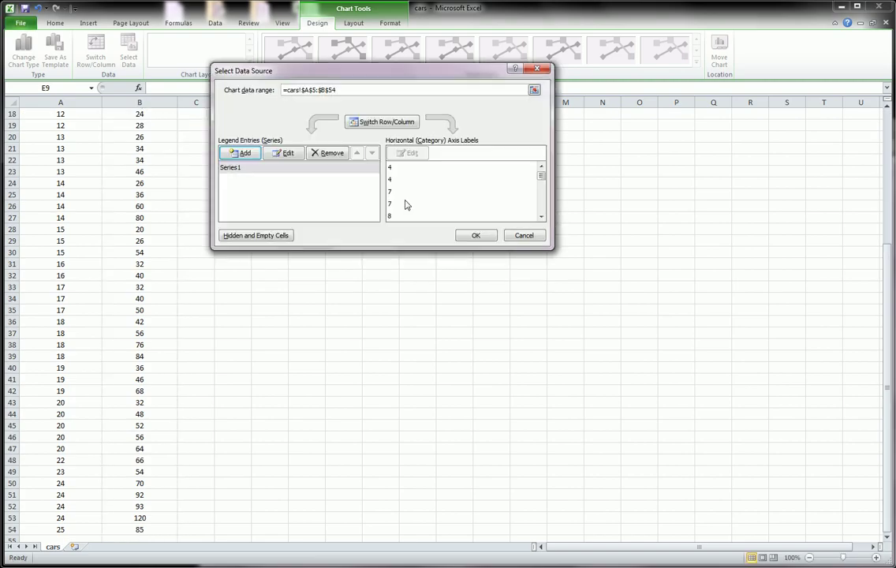
{"action": "left_click", "coordinate": [477, 235]}
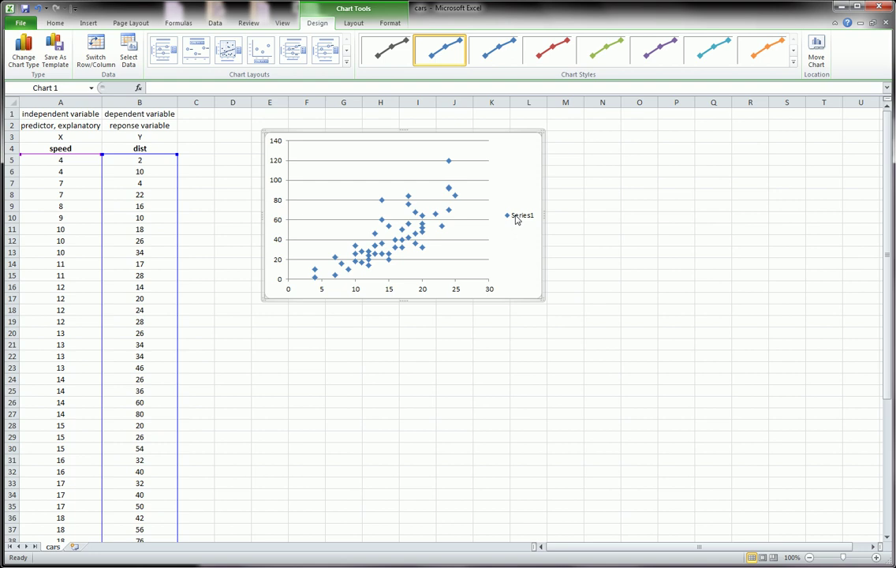
{"action": "left_click", "coordinate": [517, 218]}
{"action": "key", "text": "Delete"}
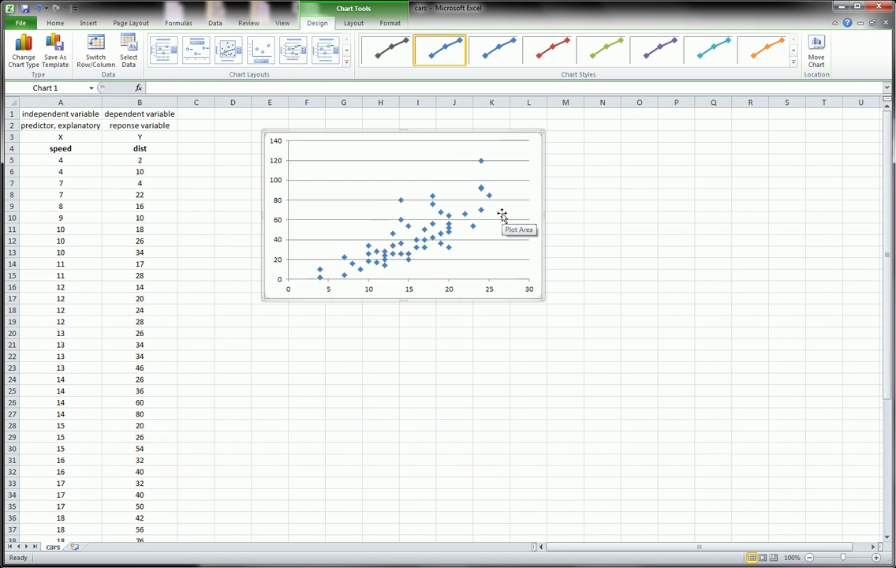
Put the title 'Scatterplot of Dist versus Speed' above the chart.
{"action": "left_click", "coordinate": [353, 23]}
{"action": "left_click", "coordinate": [208, 63]}
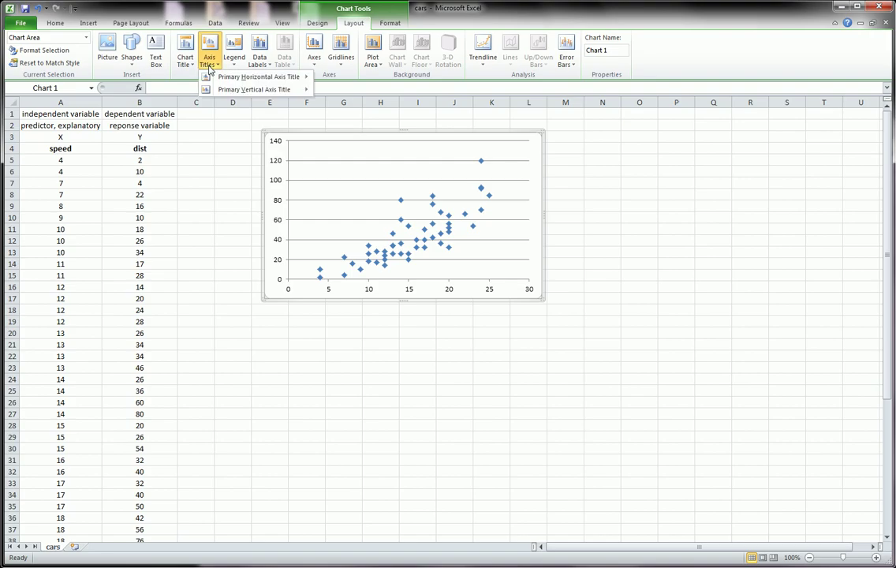
{"action": "left_click", "coordinate": [188, 63]}
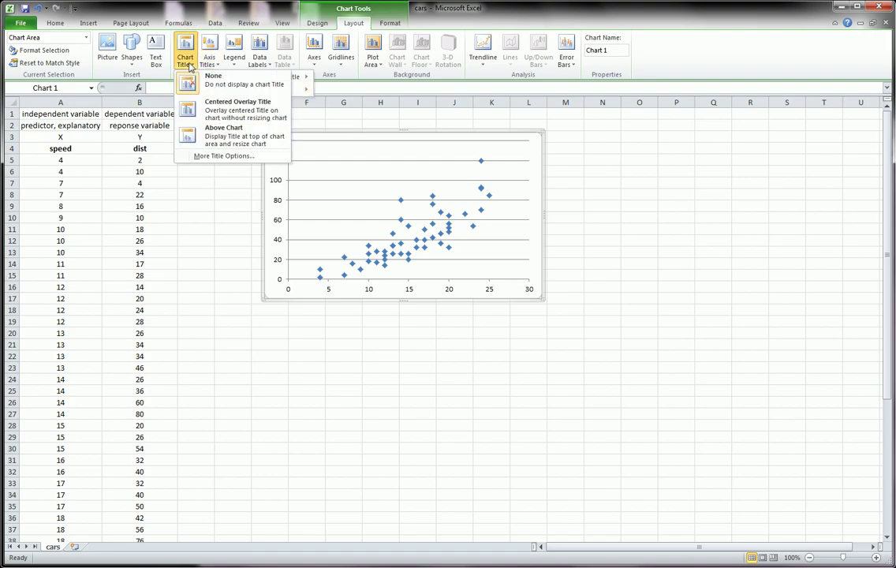
{"action": "left_click", "coordinate": [230, 136]}
{"action": "type", "text": "S"}
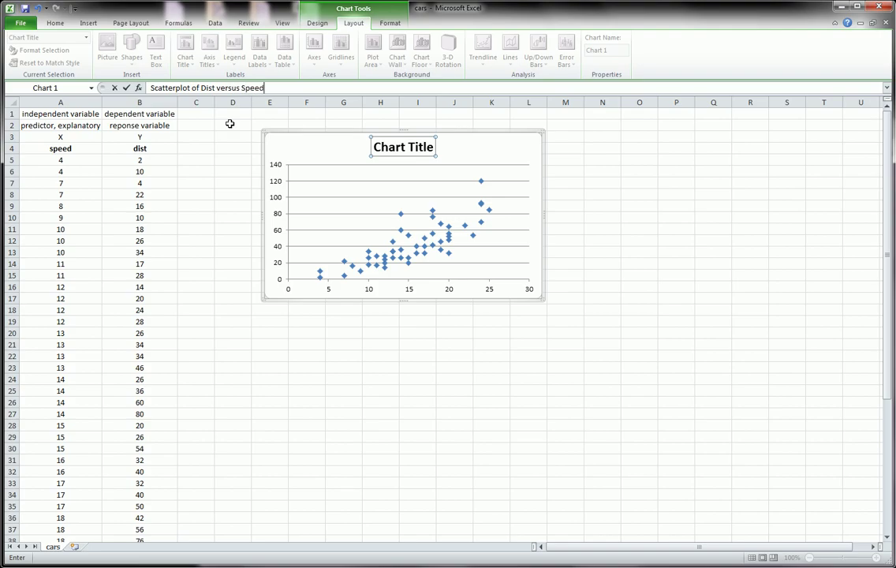
{"action": "key", "text": "Return"}
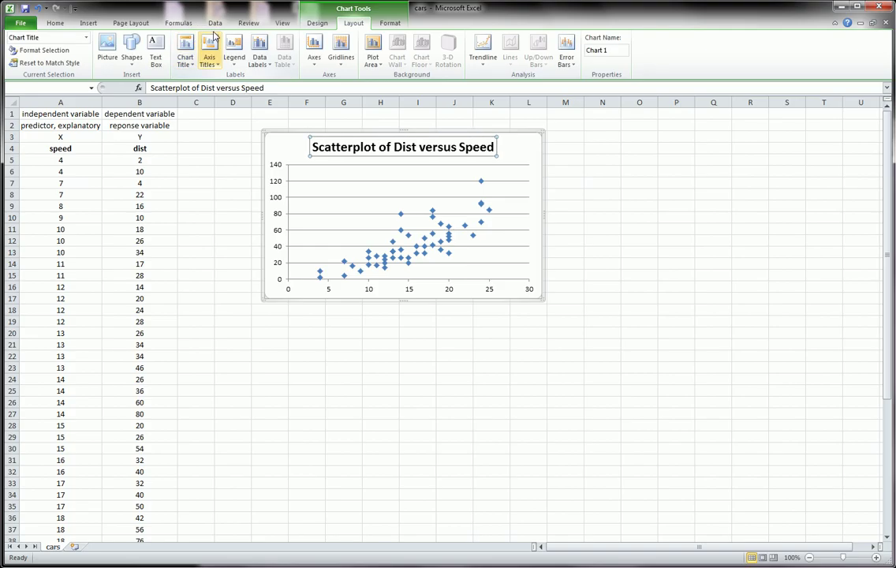
{"action": "left_click", "coordinate": [525, 153]}
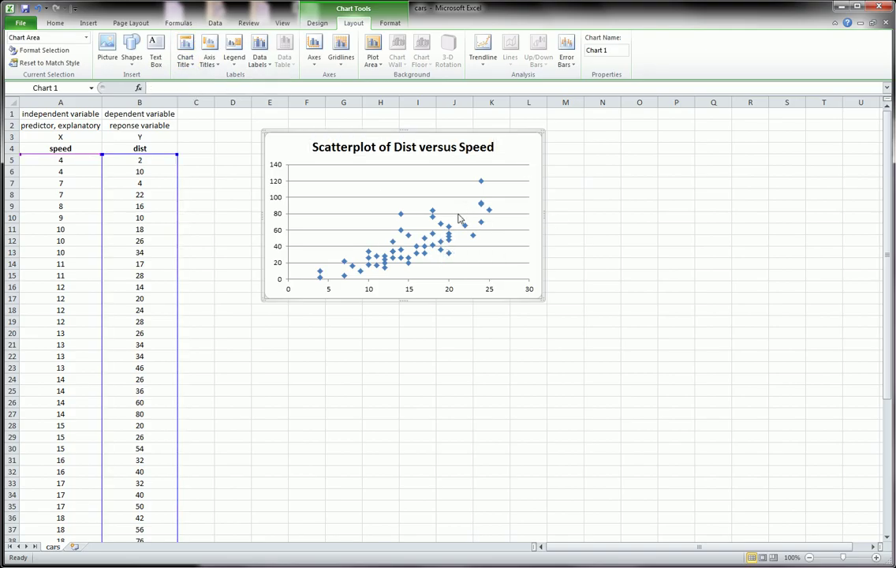
{"action": "mouse_move", "coordinate": [332, 275]}
{"action": "left_mouse_down"}
{"action": "mouse_move", "coordinate": [450, 225]}
{"action": "mouse_move", "coordinate": [459, 230]}
{"action": "left_mouse_up"}
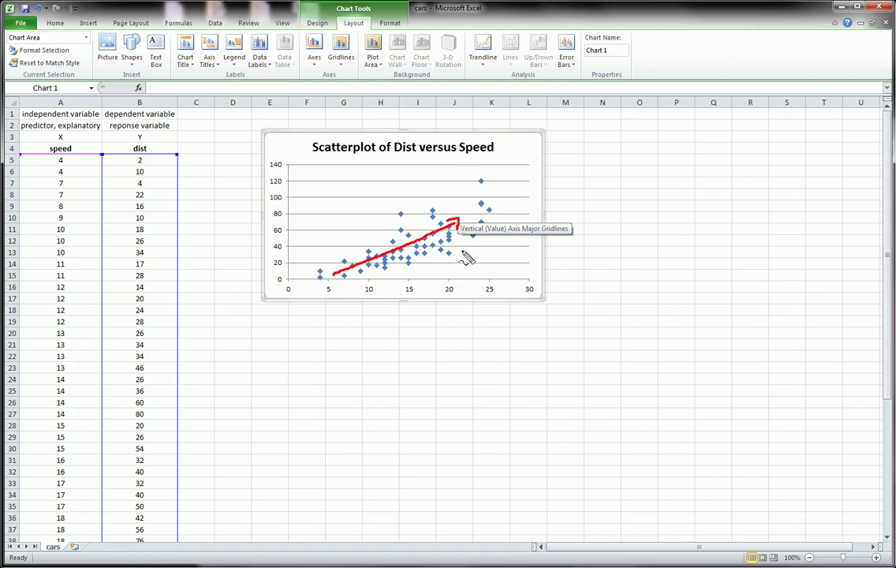
{"action": "mouse_move", "coordinate": [367, 244]}
{"action": "left_mouse_down"}
{"action": "mouse_move", "coordinate": [430, 194]}
{"action": "mouse_move", "coordinate": [515, 200]}
{"action": "mouse_move", "coordinate": [354, 292]}
{"action": "mouse_move", "coordinate": [372, 247]}
{"action": "left_mouse_up"}
{"action": "key", "text": "Escape"}
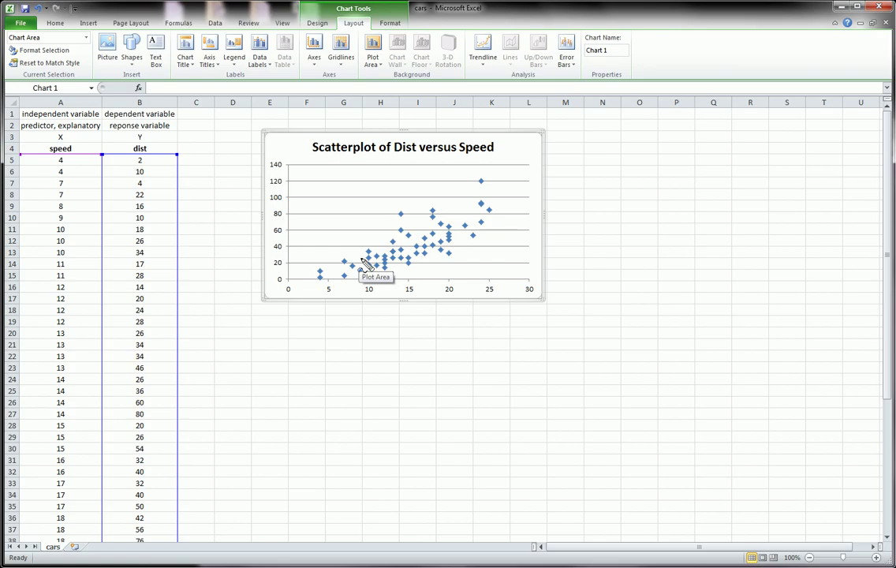
{"action": "mouse_move", "coordinate": [335, 275]}
{"action": "left_mouse_down"}
{"action": "mouse_move", "coordinate": [438, 237]}
{"action": "mouse_move", "coordinate": [448, 193]}
{"action": "mouse_move", "coordinate": [471, 203]}
{"action": "left_mouse_up"}
{"action": "key", "text": "Escape"}
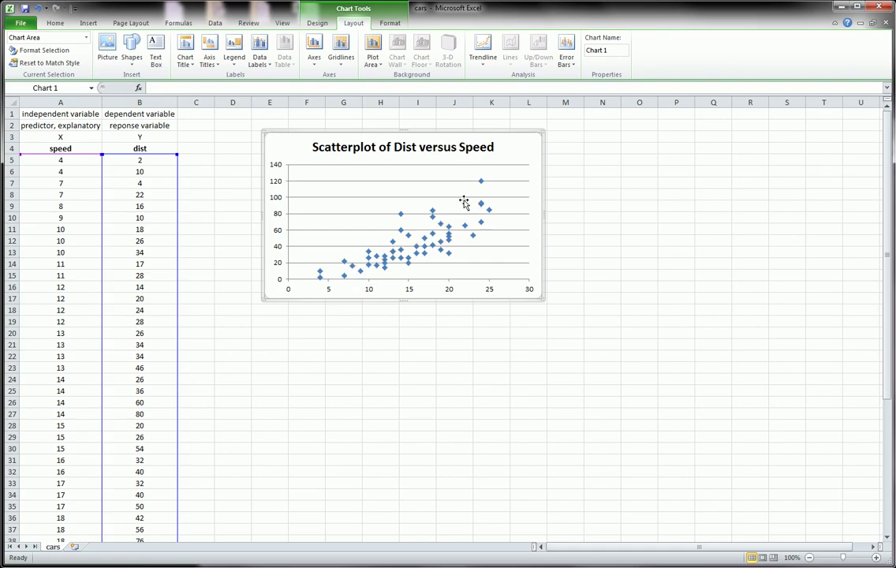
{"action": "left_click_drag", "start_coordinate": [356, 272], "coordinate": [499, 200]}
{"action": "key", "text": "Escape"}
{"action": "left_click_drag", "start_coordinate": [375, 268], "coordinate": [492, 193]}
{"action": "key", "text": "Escape"}
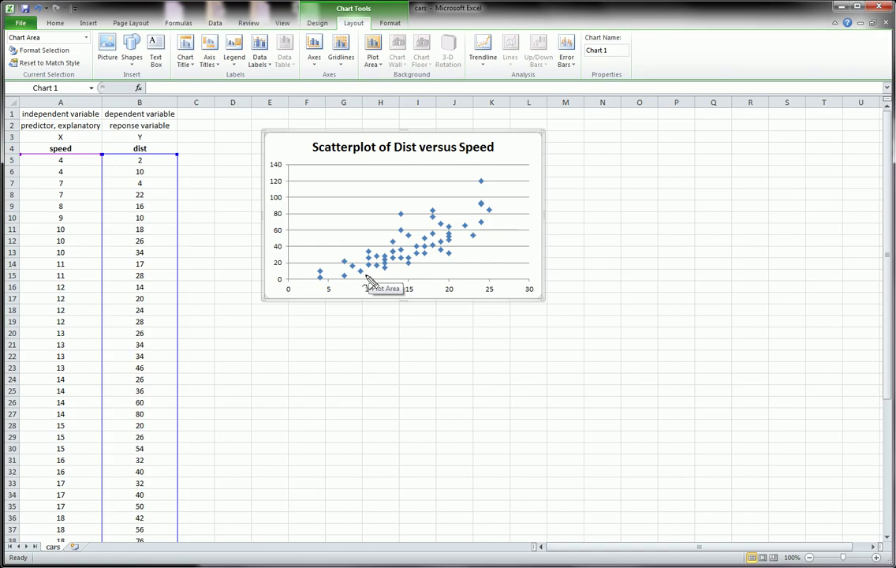
{"action": "mouse_move", "coordinate": [367, 276]}
{"action": "left_mouse_down"}
{"action": "mouse_move", "coordinate": [398, 239]}
{"action": "mouse_move", "coordinate": [463, 211]}
{"action": "mouse_move", "coordinate": [488, 186]}
{"action": "mouse_move", "coordinate": [483, 197]}
{"action": "left_mouse_up"}
{"action": "mouse_move", "coordinate": [368, 272]}
{"action": "left_mouse_down"}
{"action": "mouse_move", "coordinate": [377, 285]}
{"action": "mouse_move", "coordinate": [377, 278]}
{"action": "left_mouse_up"}
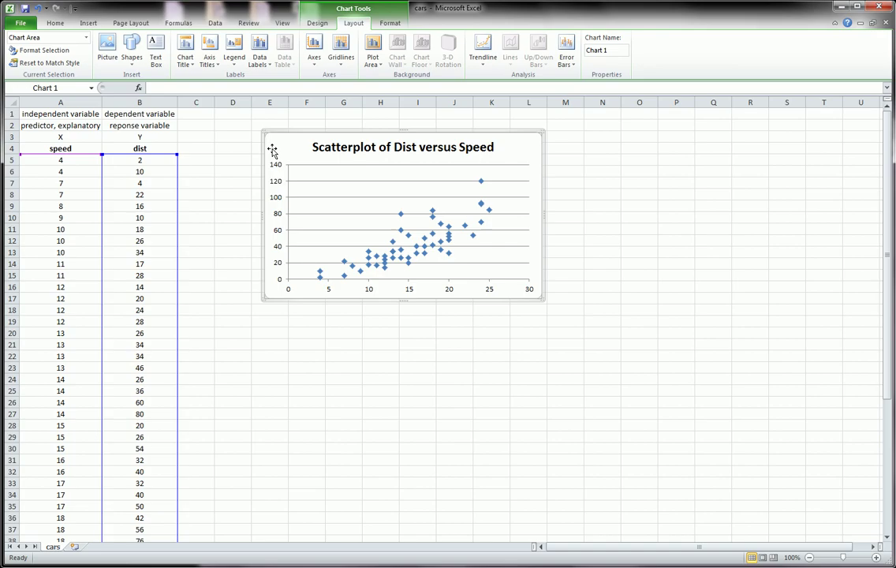
Add a linear trendline through More Trendline Options, displaying the equation and R² value.
{"action": "left_click", "coordinate": [219, 162]}
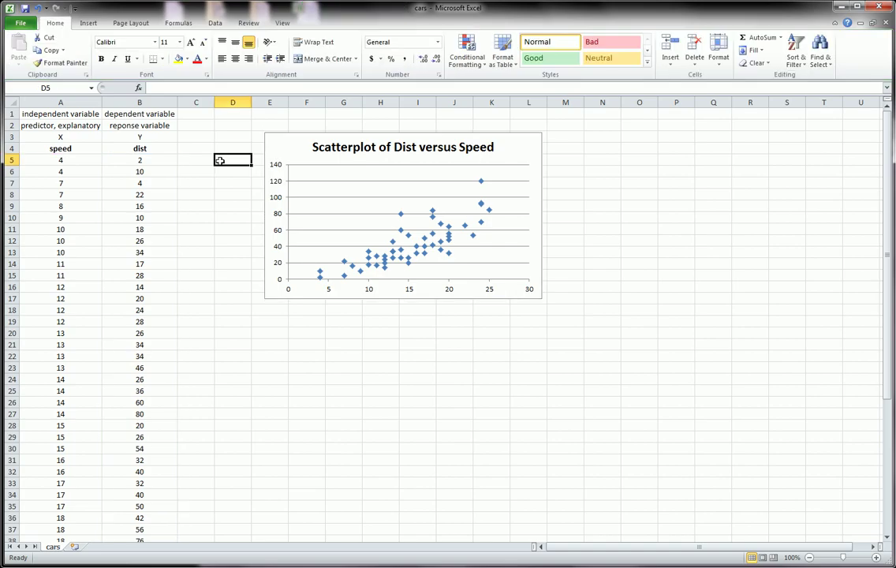
{"action": "left_click", "coordinate": [328, 196]}
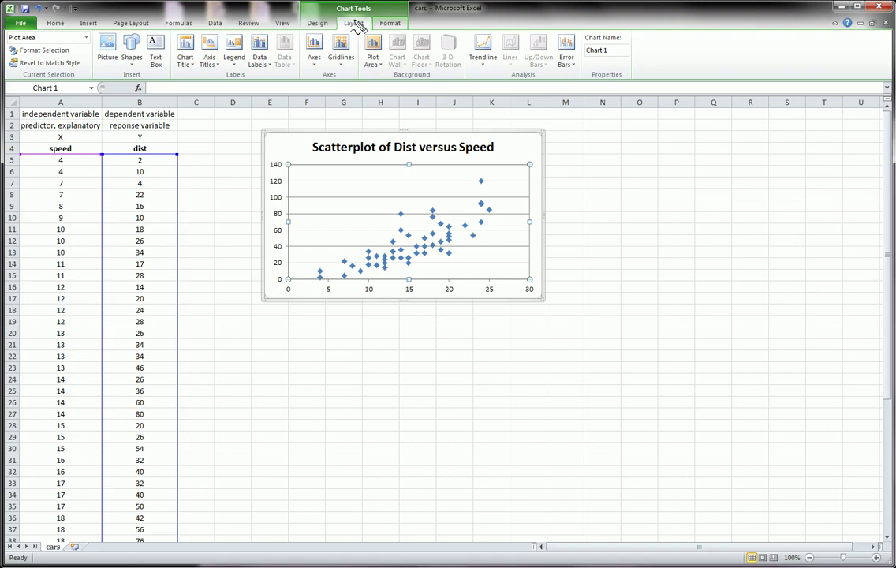
{"action": "mouse_move", "coordinate": [352, 11]}
{"action": "left_mouse_down"}
{"action": "mouse_move", "coordinate": [331, 17]}
{"action": "mouse_move", "coordinate": [384, 7]}
{"action": "left_mouse_up"}
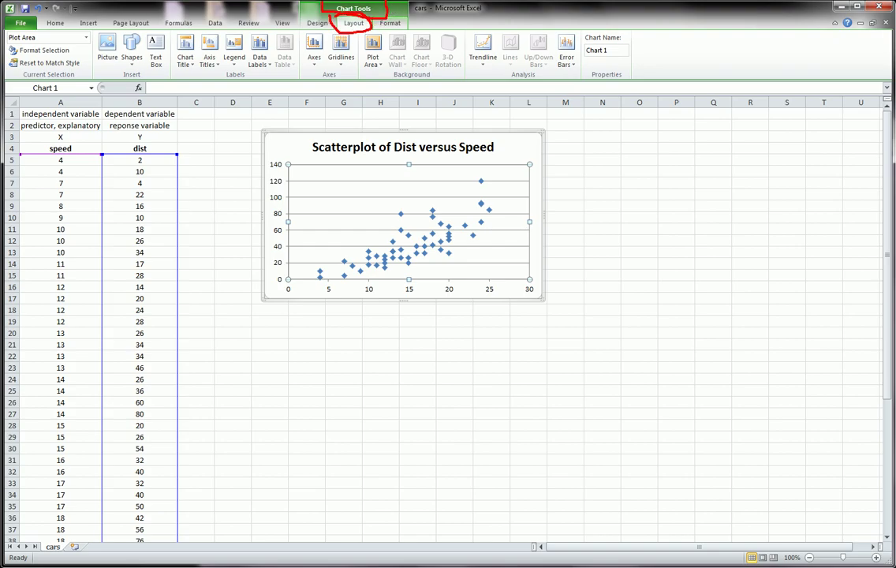
{"action": "mouse_move", "coordinate": [488, 32]}
{"action": "left_mouse_down"}
{"action": "mouse_move", "coordinate": [470, 41]}
{"action": "mouse_move", "coordinate": [471, 70]}
{"action": "left_mouse_up"}
{"action": "left_click", "coordinate": [482, 62]}
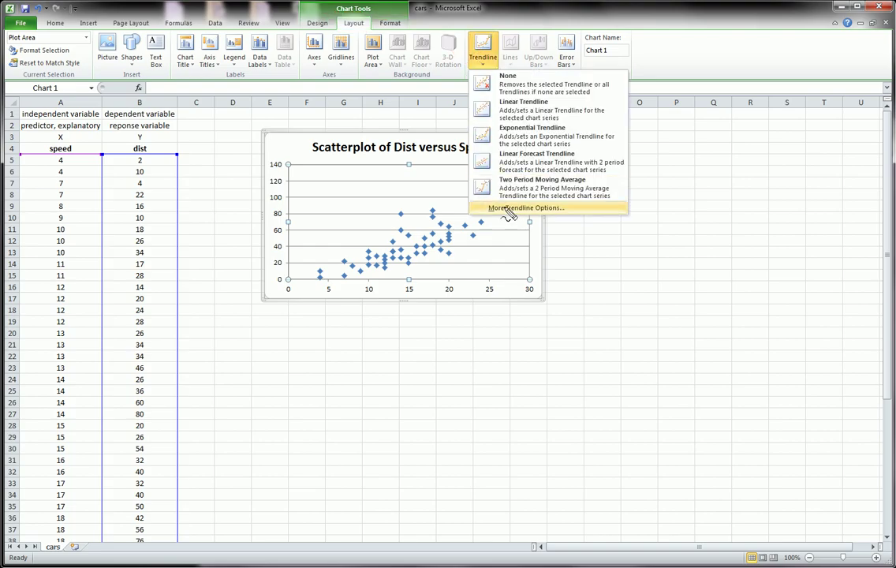
{"action": "mouse_move", "coordinate": [467, 198]}
{"action": "left_mouse_down"}
{"action": "mouse_move", "coordinate": [584, 225]}
{"action": "mouse_move", "coordinate": [458, 207]}
{"action": "left_mouse_up"}
{"action": "key", "text": "Escape"}
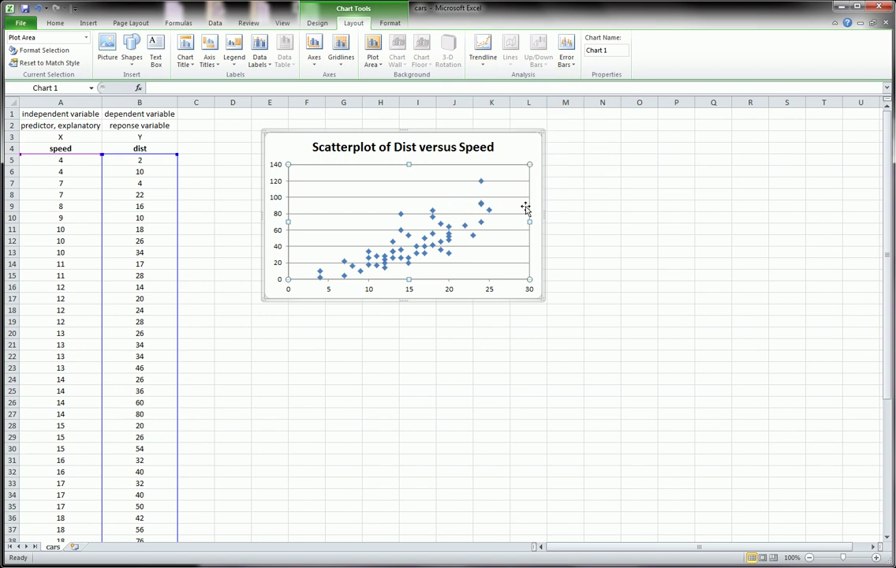
{"action": "left_click", "coordinate": [482, 49]}
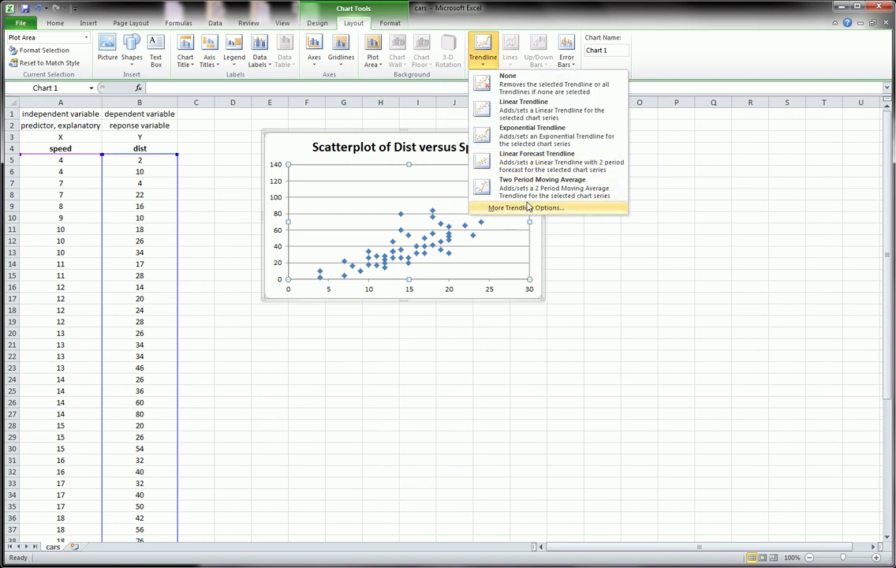
{"action": "left_click", "coordinate": [475, 208]}
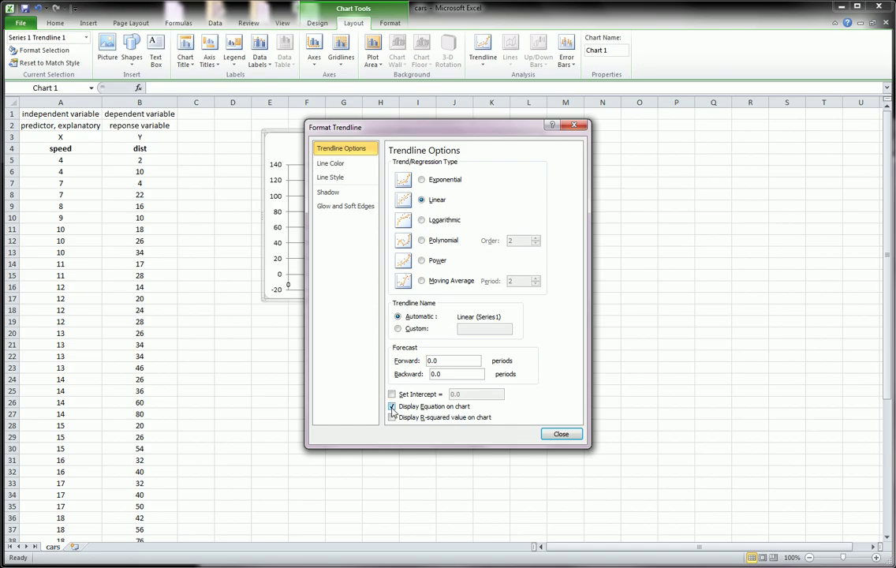
Move the 'y = 3.9324x - 17.579, R² = 0.6511' label up near the plot top.
{"action": "left_click", "coordinate": [561, 434]}
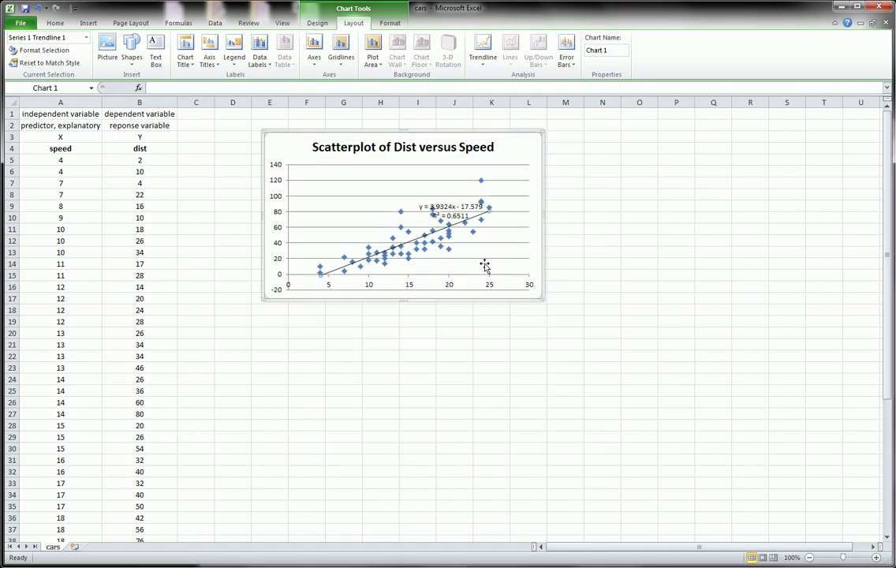
{"action": "left_click_drag", "start_coordinate": [447, 207], "coordinate": [401, 173]}
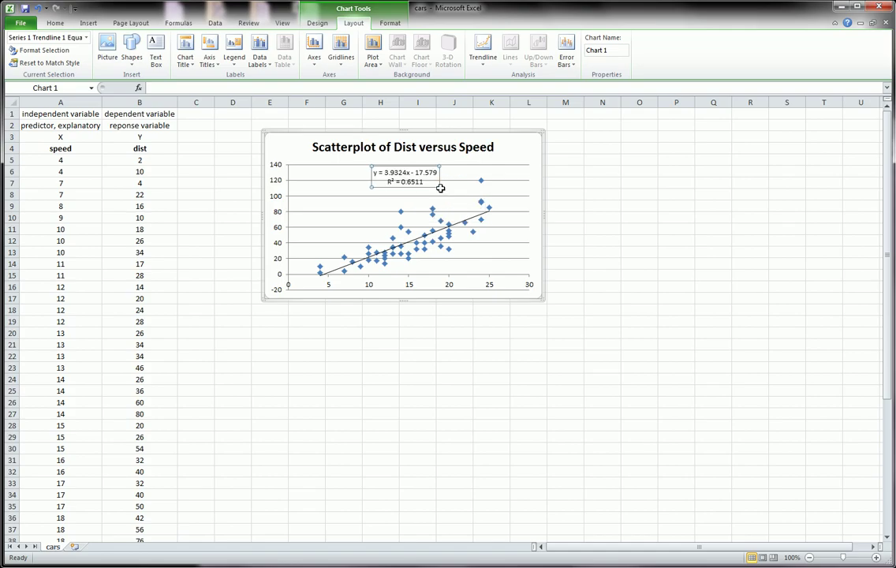
{"action": "left_click", "coordinate": [424, 174]}
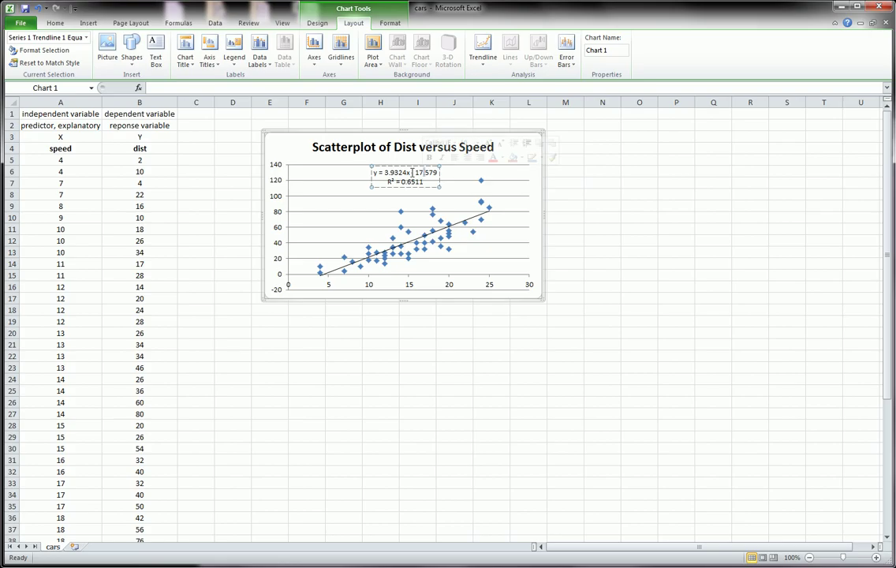
{"action": "left_click", "coordinate": [371, 183]}
{"action": "left_click_drag", "start_coordinate": [369, 187], "coordinate": [368, 191]}
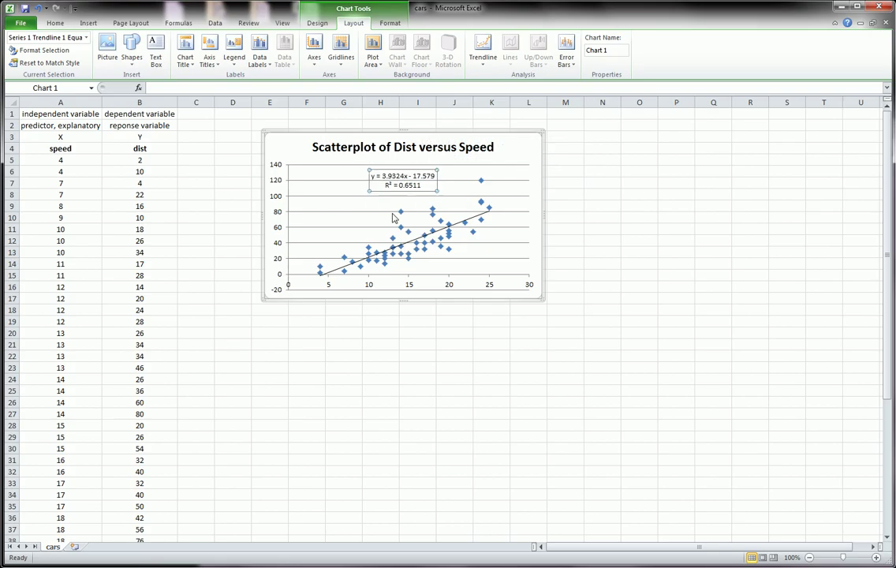
{"action": "left_click", "coordinate": [384, 213]}
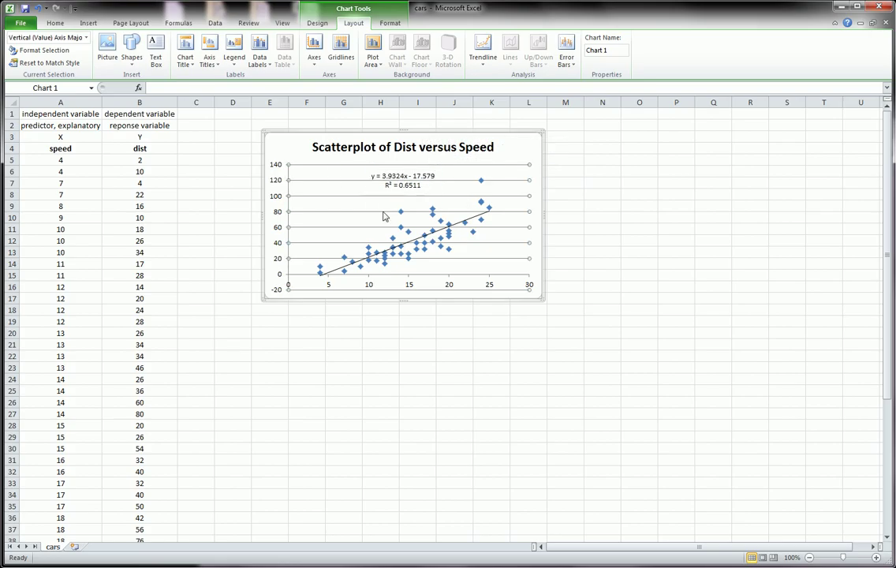
{"action": "left_click", "coordinate": [536, 292]}
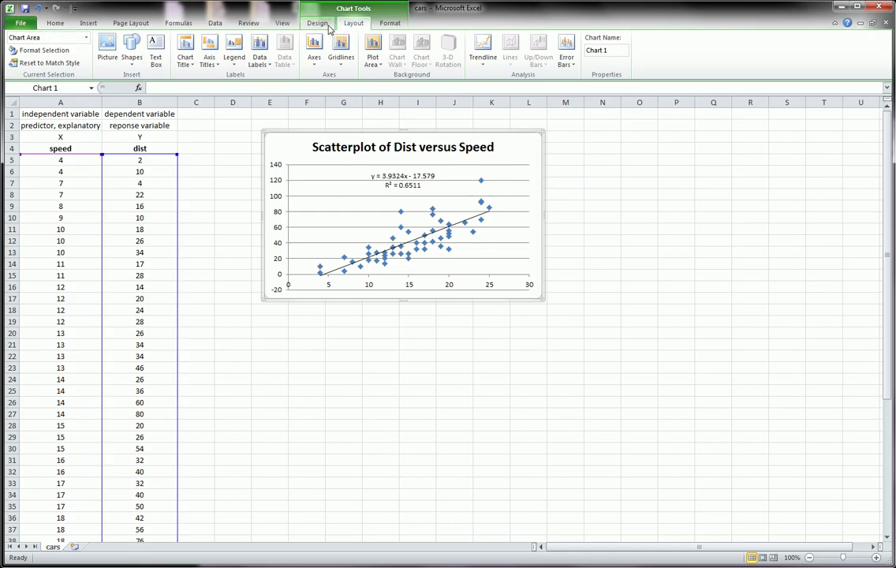
Choose Regression from the Data Analysis tool list.
{"action": "left_click", "coordinate": [213, 24]}
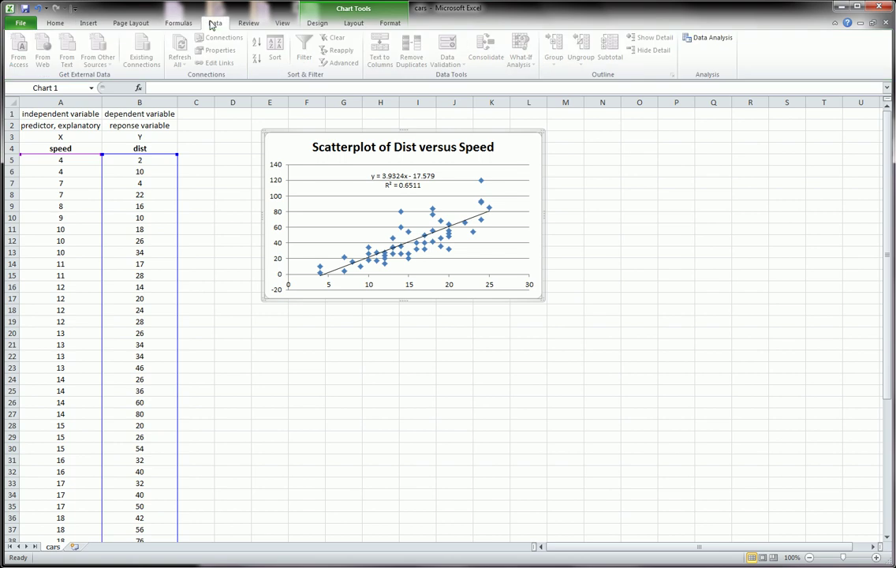
{"action": "left_click", "coordinate": [710, 38]}
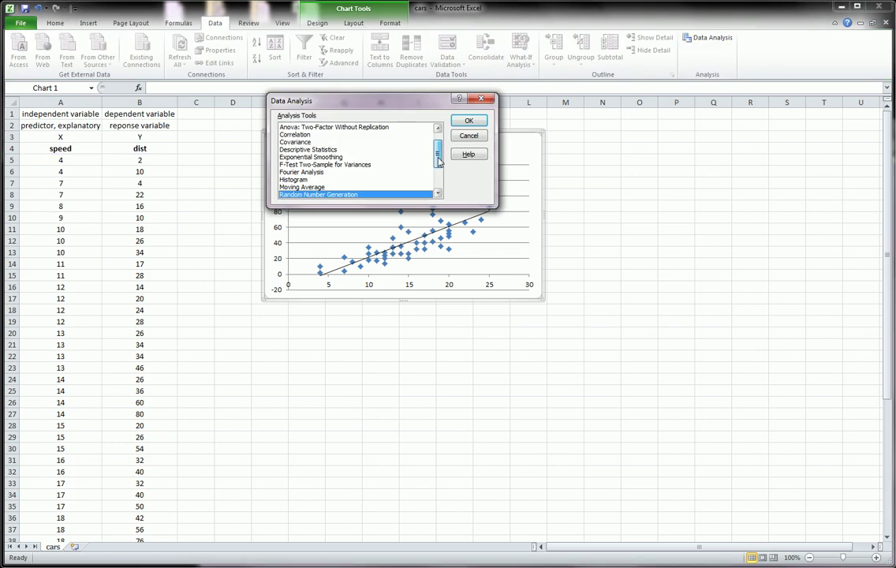
{"action": "scroll", "coordinate": [438, 160], "scroll_direction": "down", "scroll_amount": 3}
{"action": "left_click", "coordinate": [305, 158]}
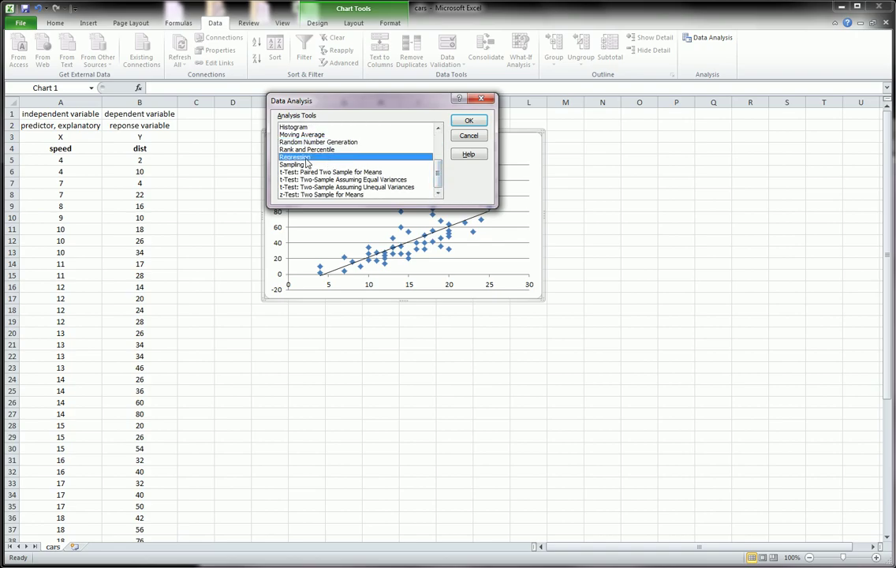
{"action": "left_click", "coordinate": [469, 121]}
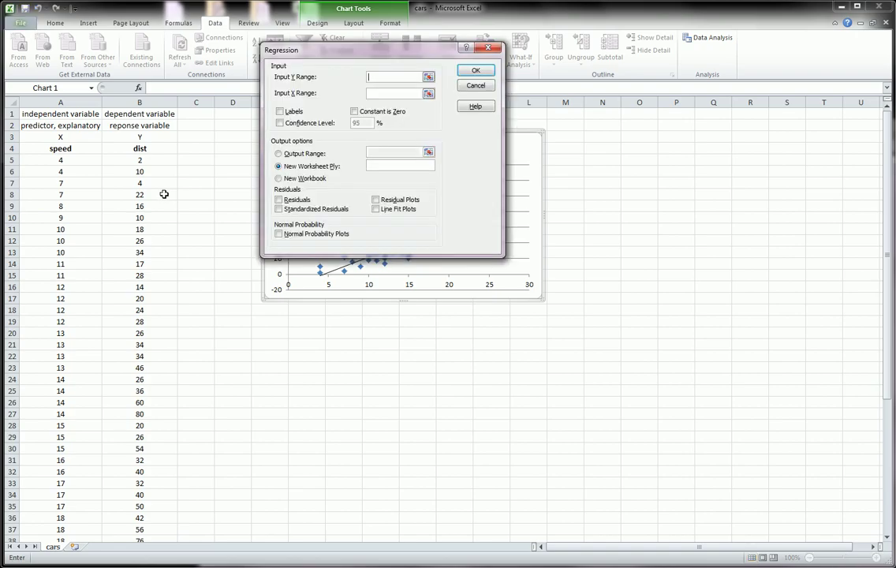
Set Input Y Range to dist B4:B54 and Input X Range to speed A4:A54.
{"action": "left_click", "coordinate": [144, 150]}
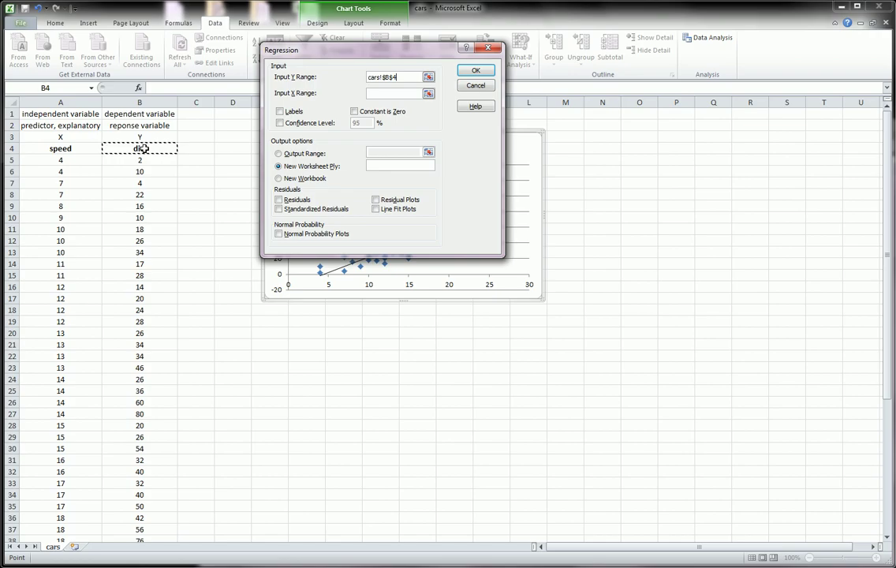
{"action": "left_click_drag", "start_coordinate": [143, 146], "coordinate": [197, 513]}
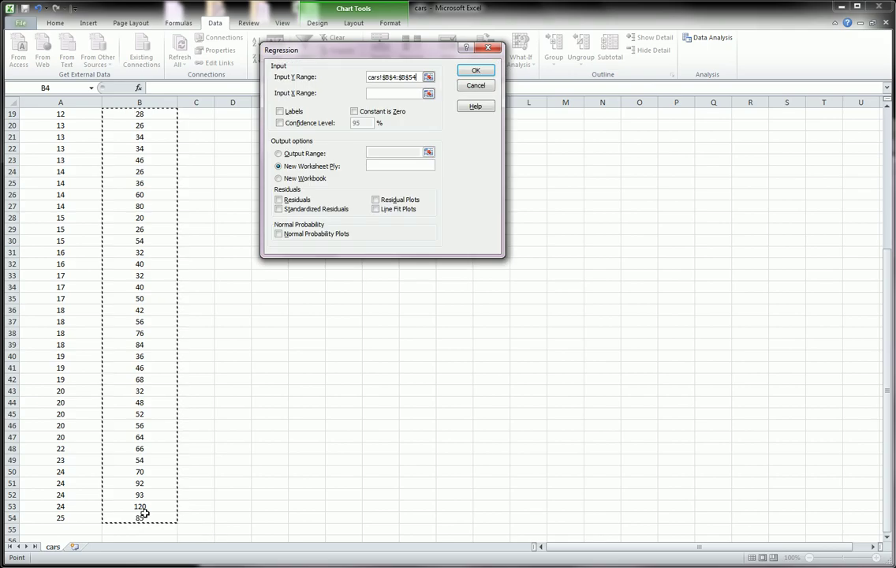
{"action": "left_click", "coordinate": [380, 94]}
{"action": "scroll", "coordinate": [214, 187], "scroll_direction": "up", "scroll_amount": 6}
{"action": "left_click_drag", "start_coordinate": [62, 148], "coordinate": [66, 518]}
{"action": "scroll", "coordinate": [166, 372], "scroll_direction": "up", "scroll_amount": 6}
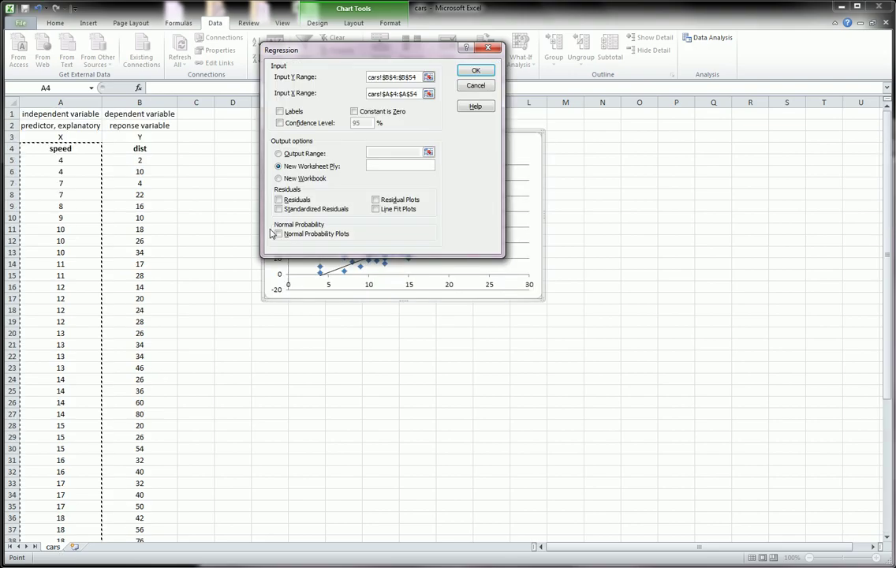
Tick Labels and send the regression output to cell C10.
{"action": "left_click", "coordinate": [280, 112]}
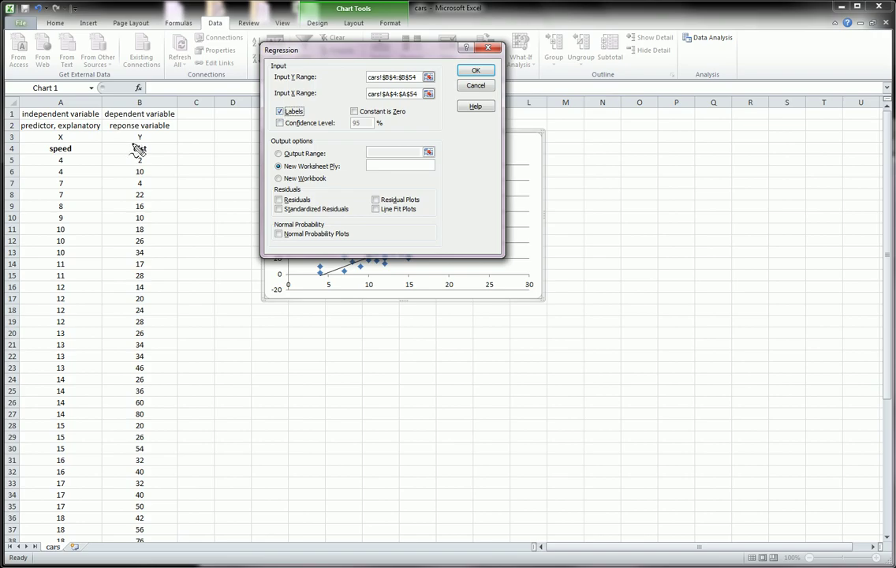
{"action": "mouse_move", "coordinate": [136, 151]}
{"action": "left_mouse_down"}
{"action": "mouse_move", "coordinate": [153, 147]}
{"action": "mouse_move", "coordinate": [126, 144]}
{"action": "left_mouse_up"}
{"action": "mouse_move", "coordinate": [50, 145]}
{"action": "left_mouse_down"}
{"action": "mouse_move", "coordinate": [79, 156]}
{"action": "mouse_move", "coordinate": [44, 141]}
{"action": "left_mouse_up"}
{"action": "mouse_move", "coordinate": [353, 79]}
{"action": "left_mouse_down"}
{"action": "mouse_move", "coordinate": [418, 73]}
{"action": "mouse_move", "coordinate": [367, 111]}
{"action": "left_mouse_up"}
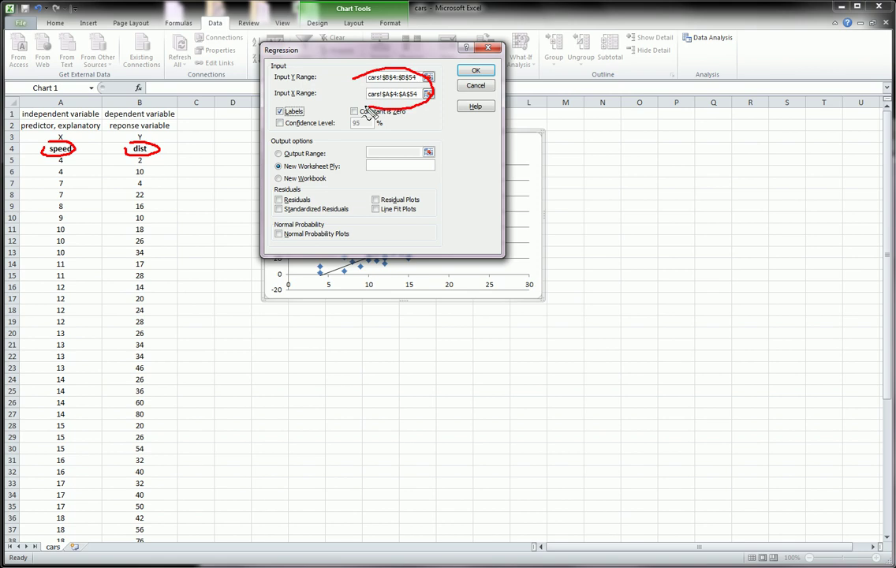
{"action": "key", "text": "Escape"}
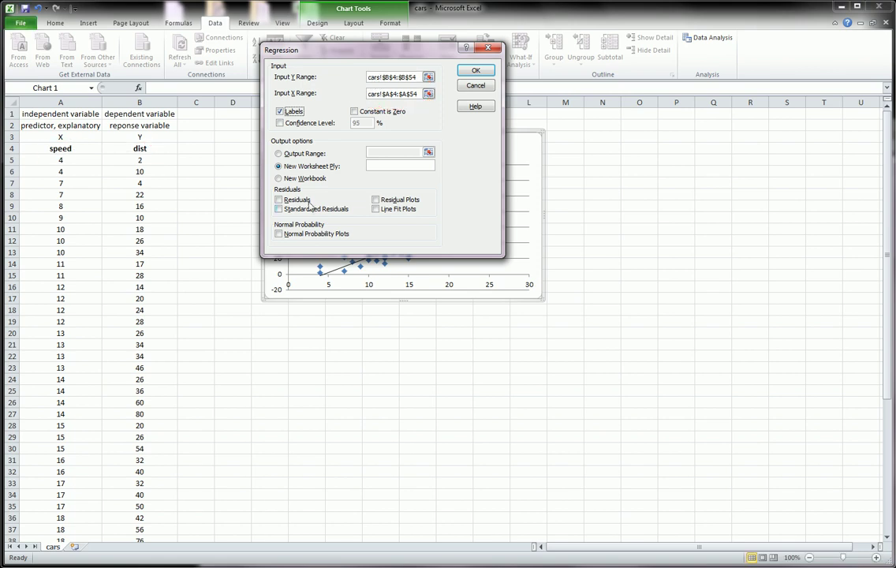
{"action": "left_click", "coordinate": [277, 154]}
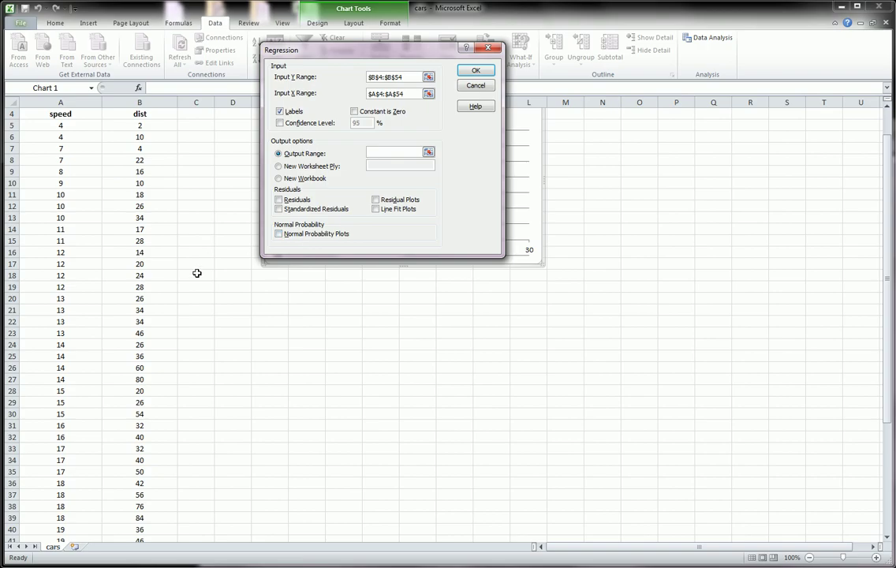
{"action": "left_click", "coordinate": [193, 179]}
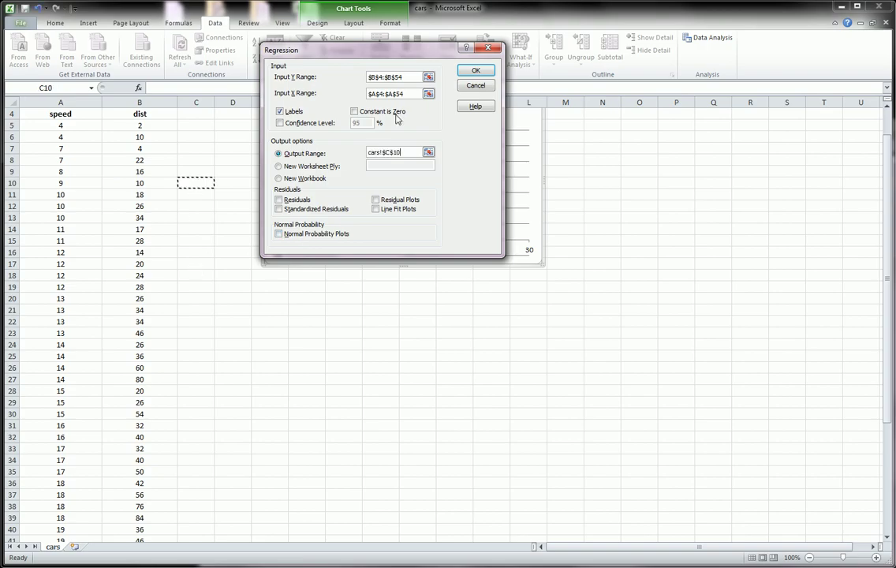
Run the regression, move the chart right of the output, and autofit column C.
{"action": "left_click", "coordinate": [468, 73]}
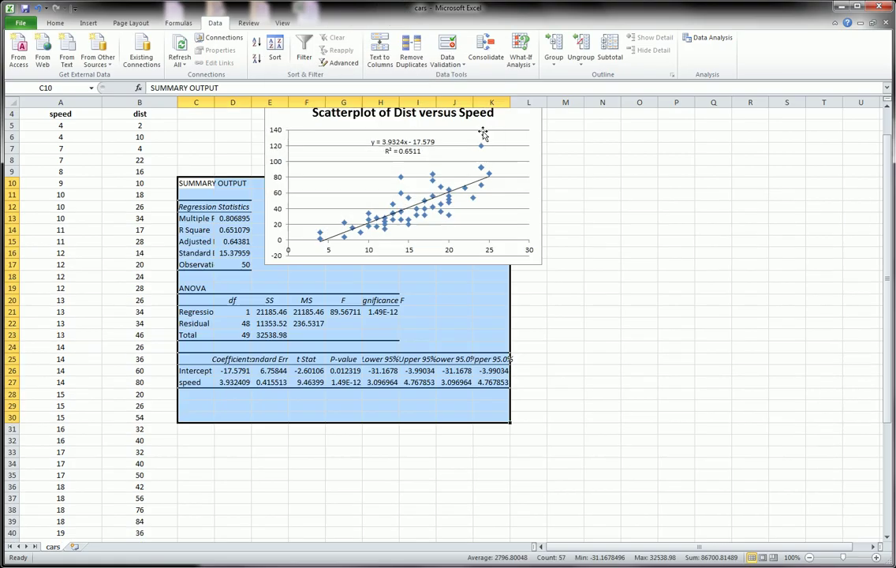
{"action": "left_click_drag", "start_coordinate": [510, 136], "coordinate": [803, 166]}
{"action": "left_click", "coordinate": [417, 218]}
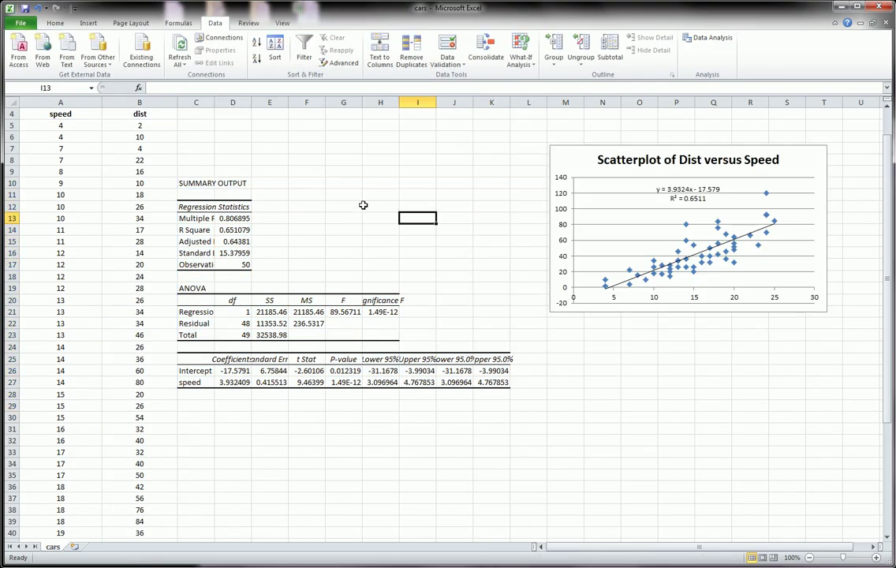
{"action": "double_click", "coordinate": [215, 103]}
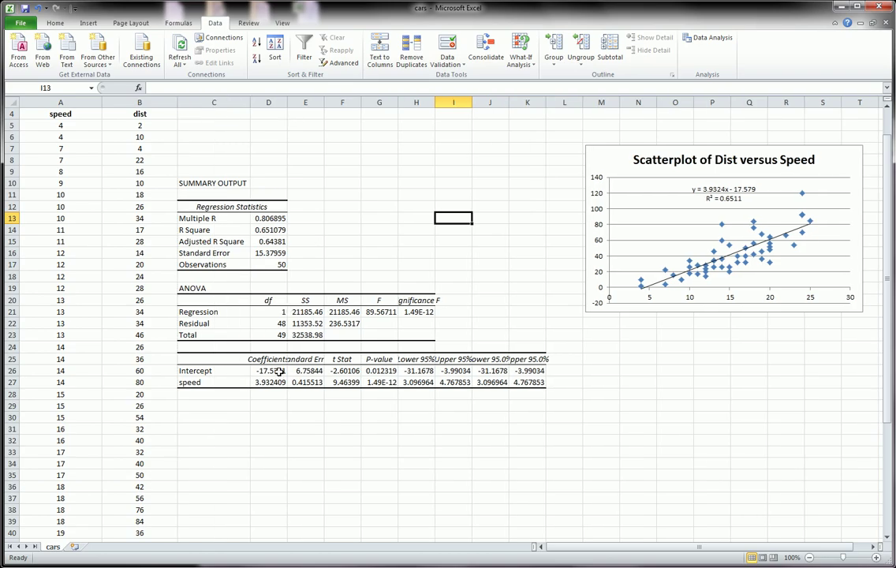
{"action": "left_click_drag", "start_coordinate": [279, 370], "coordinate": [269, 382]}
Fill cells D26:D27, the intercept (-17.5791) and speed (3.932409) coefficients, with yellow.
{"action": "left_click", "coordinate": [55, 24]}
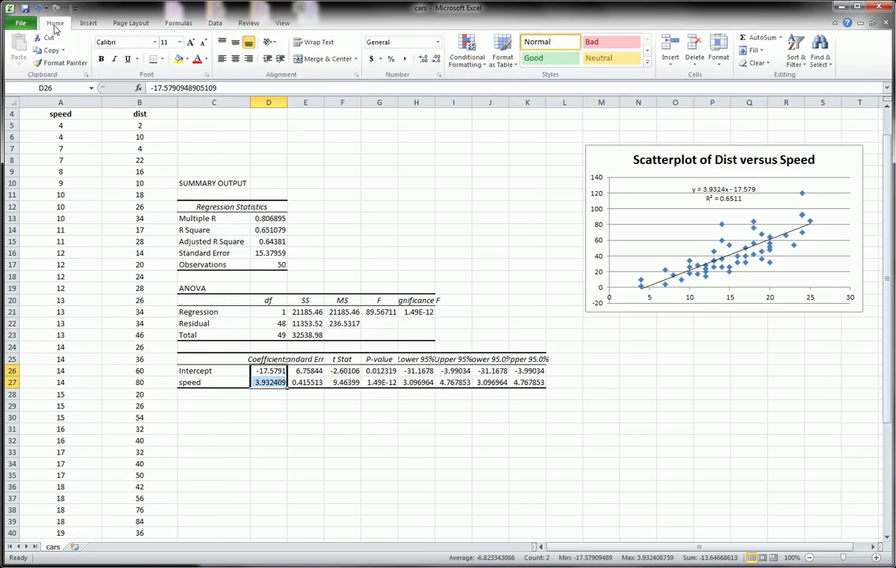
{"action": "left_click", "coordinate": [178, 59]}
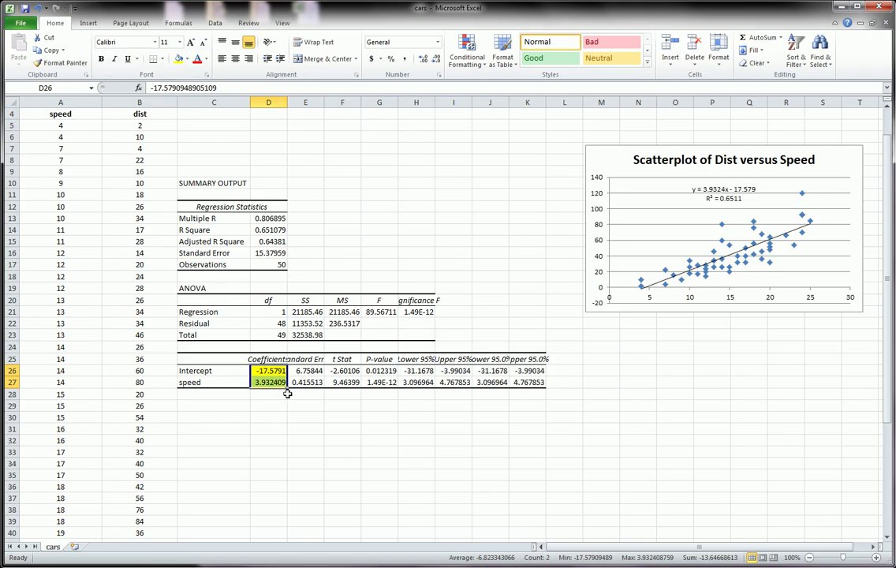
{"action": "mouse_move", "coordinate": [236, 377]}
{"action": "left_mouse_down"}
{"action": "mouse_move", "coordinate": [240, 364]}
{"action": "mouse_move", "coordinate": [280, 354]}
{"action": "mouse_move", "coordinate": [272, 351]}
{"action": "left_mouse_up"}
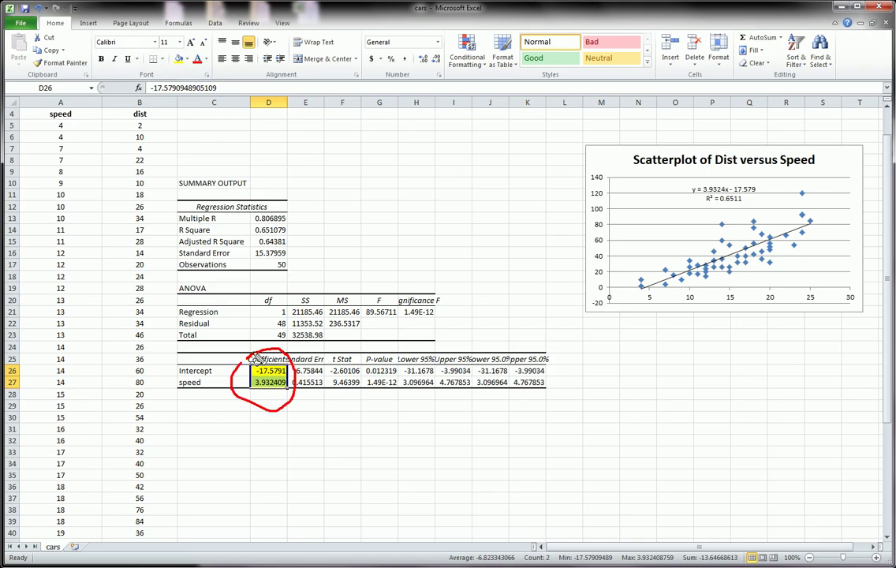
{"action": "mouse_move", "coordinate": [687, 182]}
{"action": "left_mouse_down"}
{"action": "mouse_move", "coordinate": [749, 183]}
{"action": "mouse_move", "coordinate": [679, 193]}
{"action": "mouse_move", "coordinate": [693, 180]}
{"action": "mouse_move", "coordinate": [732, 193]}
{"action": "left_mouse_up"}
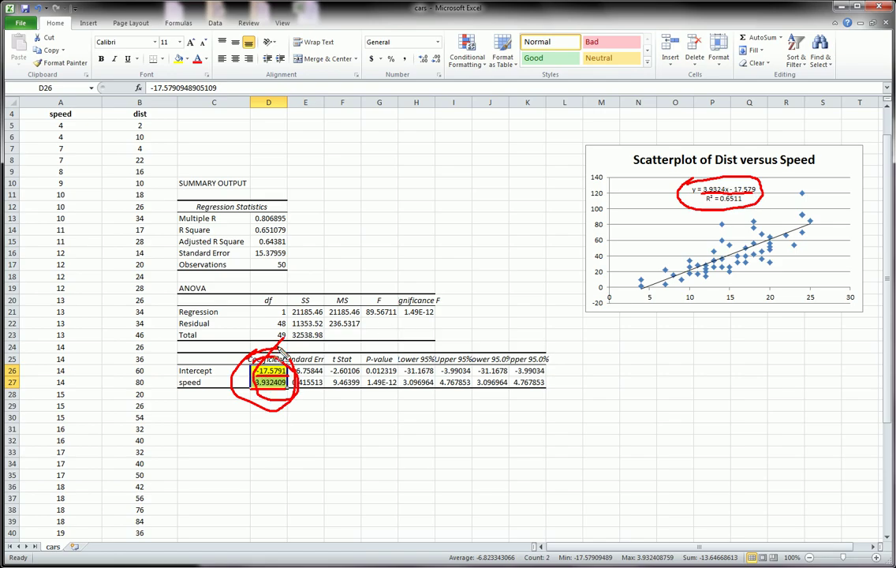
{"action": "mouse_move", "coordinate": [253, 368]}
{"action": "left_mouse_down"}
{"action": "mouse_move", "coordinate": [538, 169]}
{"action": "mouse_move", "coordinate": [675, 197]}
{"action": "mouse_move", "coordinate": [660, 197]}
{"action": "left_mouse_up"}
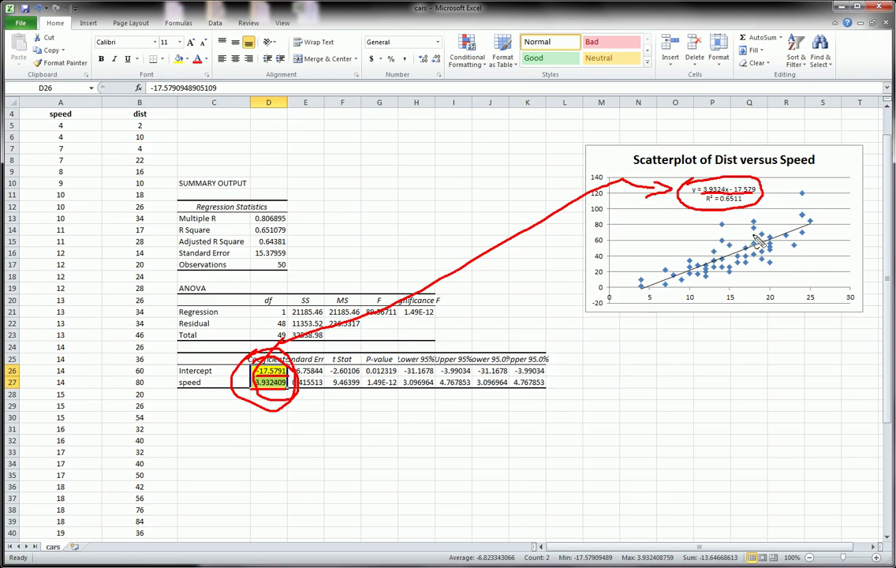
{"action": "key", "text": "Escape"}
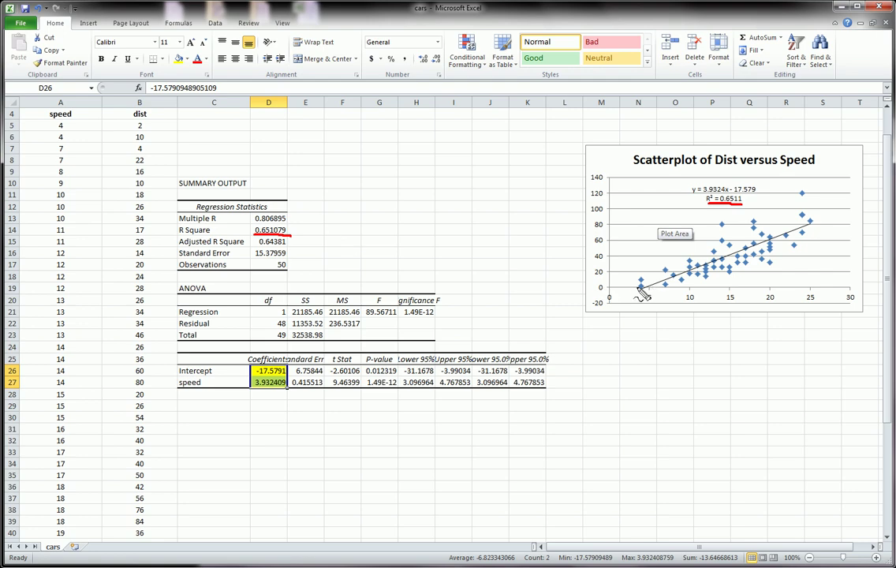
{"action": "mouse_move", "coordinate": [641, 287]}
{"action": "left_mouse_down"}
{"action": "mouse_move", "coordinate": [711, 275]}
{"action": "mouse_move", "coordinate": [809, 215]}
{"action": "left_mouse_up"}
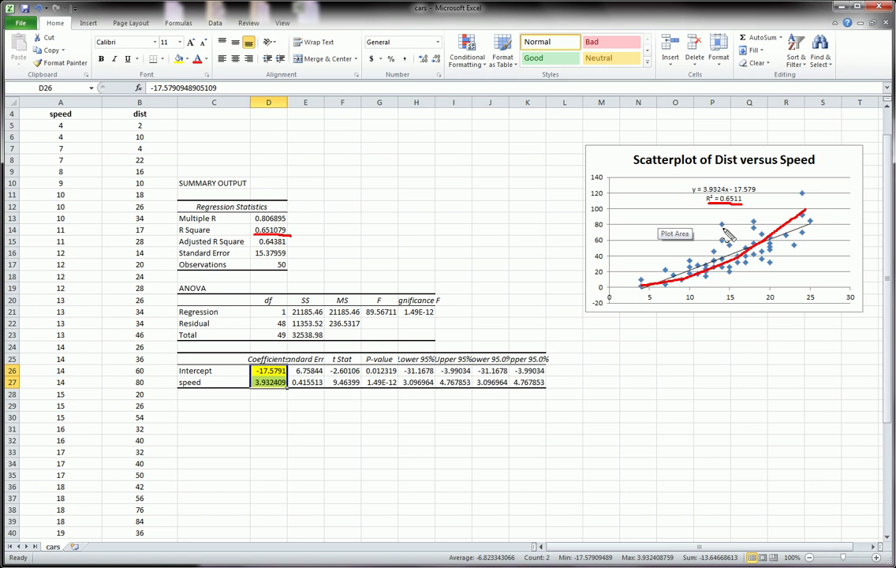